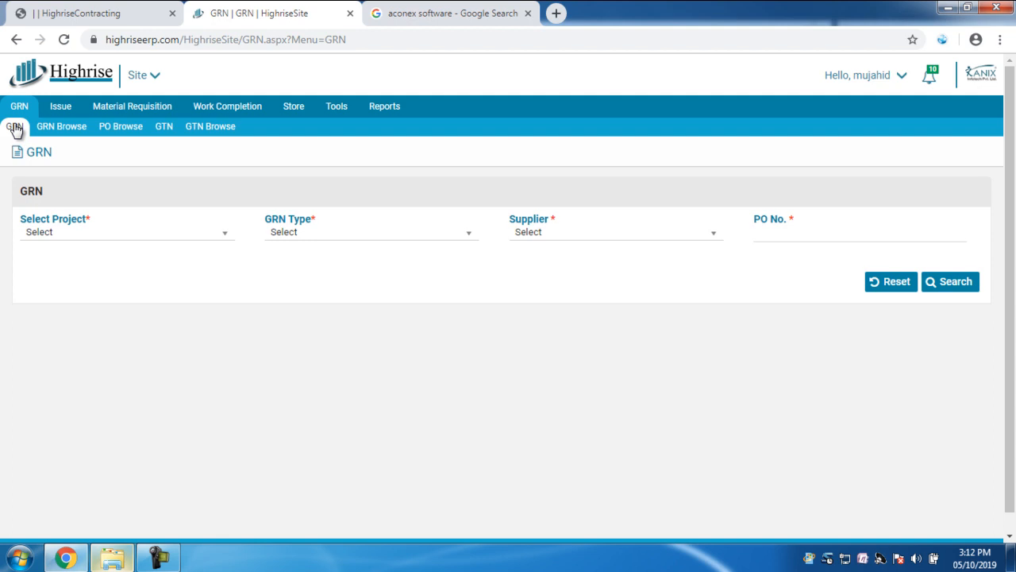
Set the GRN's project to A SAMPLE PROJECT 3, its type to GRN and its supplier to 3 D Roofings
{"action": "left_click", "coordinate": [184, 232]}
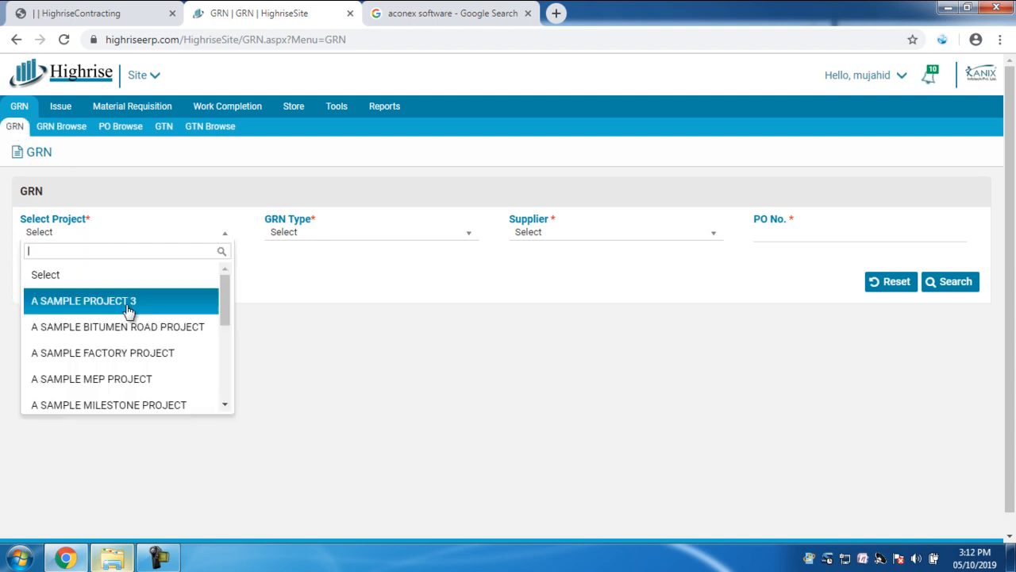
{"action": "left_click", "coordinate": [125, 307]}
{"action": "left_click", "coordinate": [359, 243]}
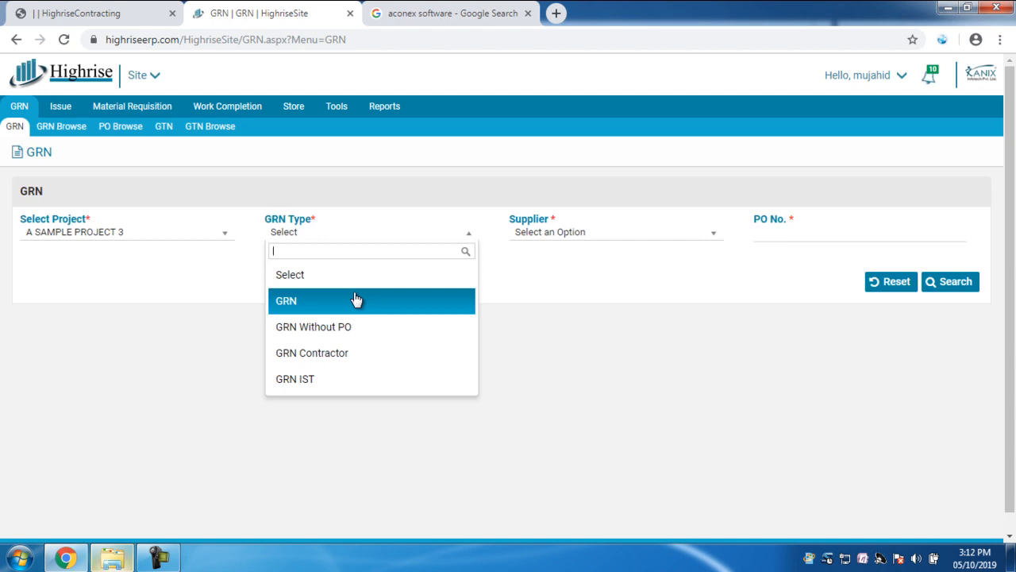
{"action": "key", "text": "Down"}
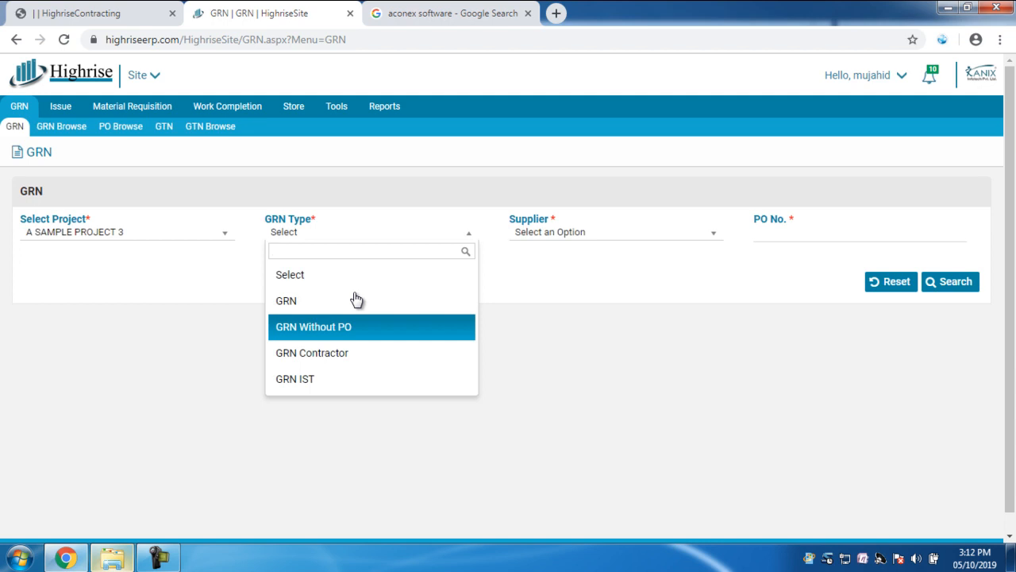
{"action": "key", "text": "Down"}
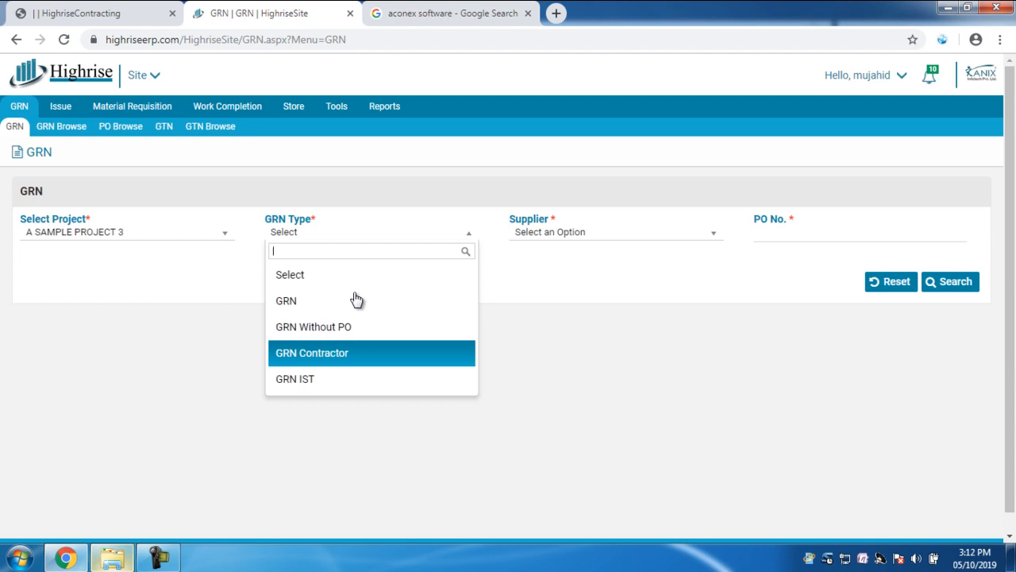
{"action": "key", "text": "Down"}
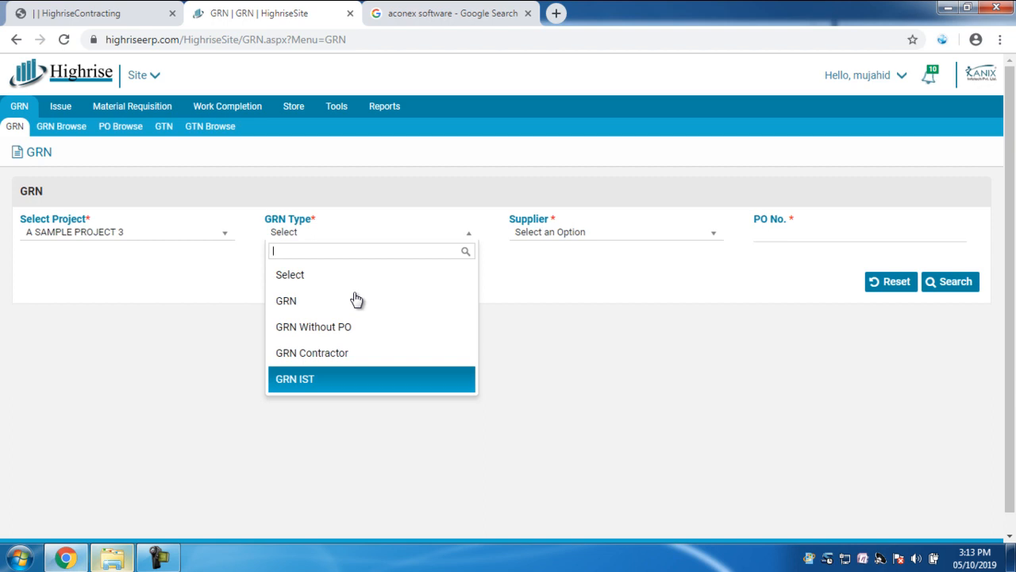
{"action": "left_click", "coordinate": [321, 302]}
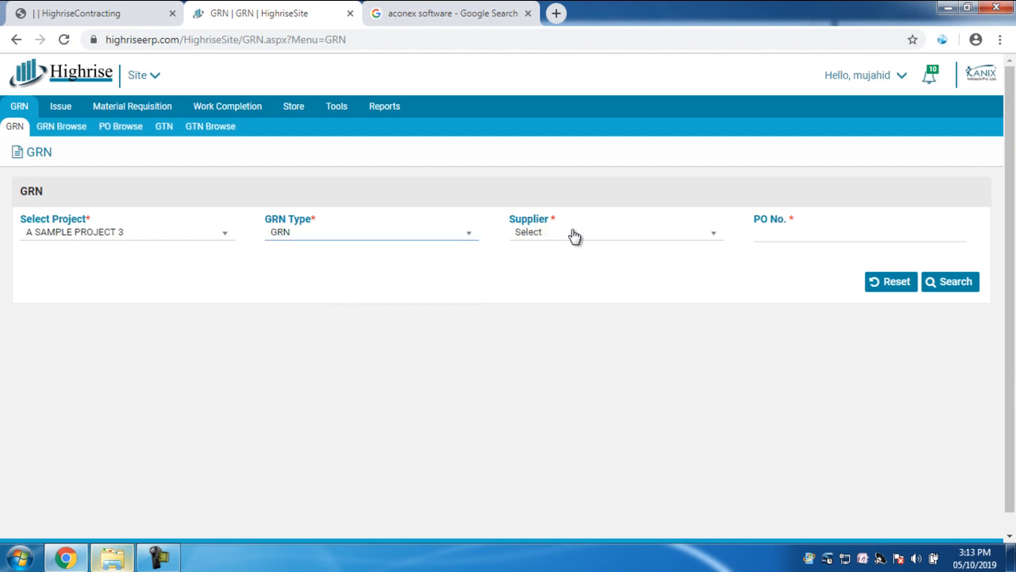
{"action": "left_click", "coordinate": [574, 235]}
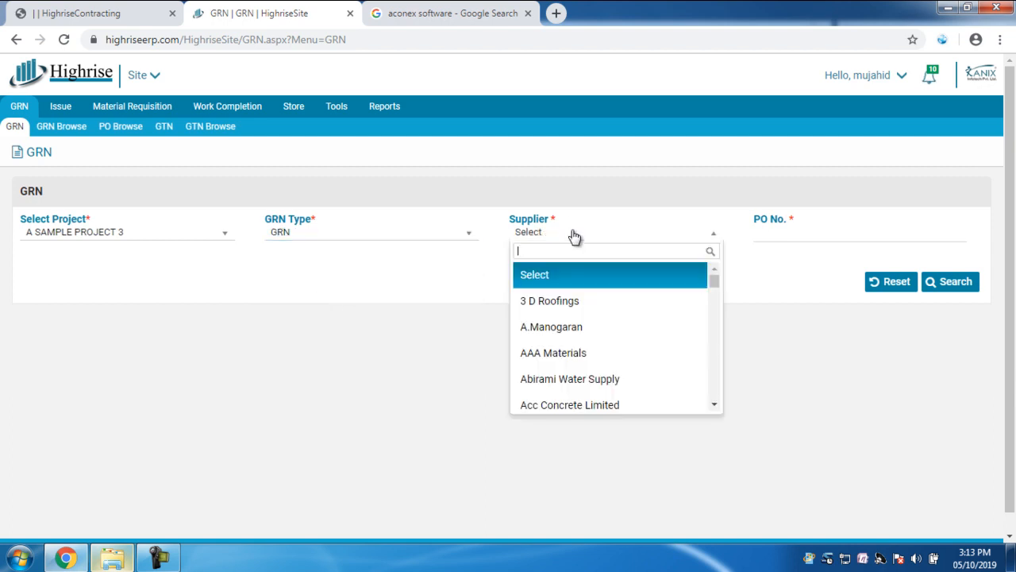
{"action": "left_click", "coordinate": [601, 308]}
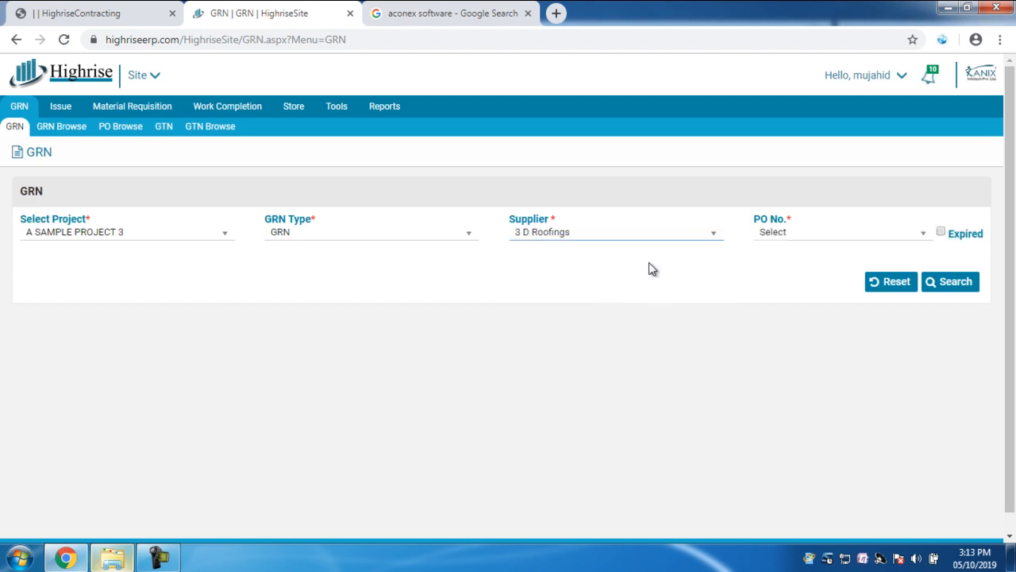
Include expired purchase orders, choose the order dated 12/03/2019 and load its materials
{"action": "left_click", "coordinate": [815, 232]}
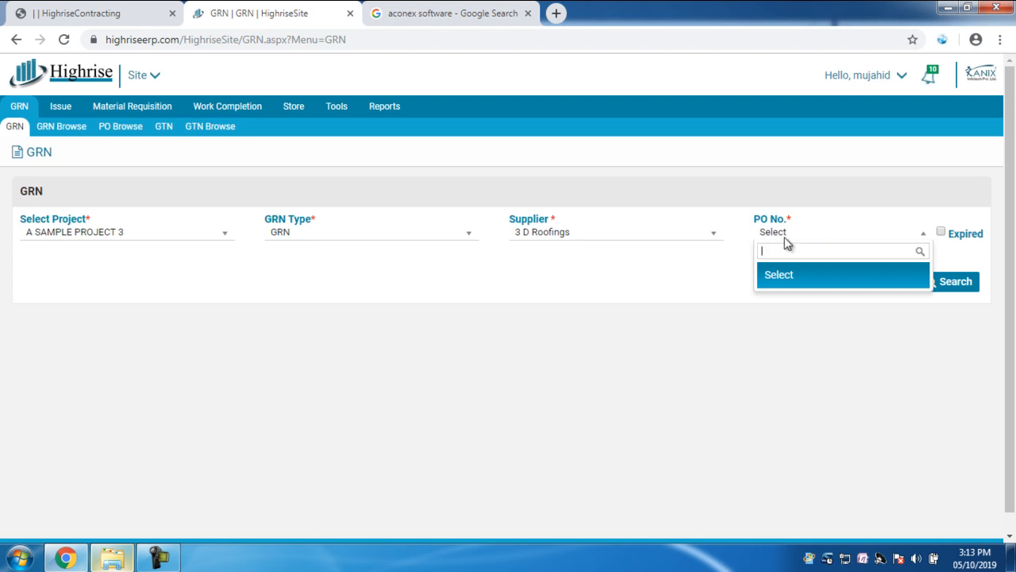
{"action": "left_click", "coordinate": [941, 233]}
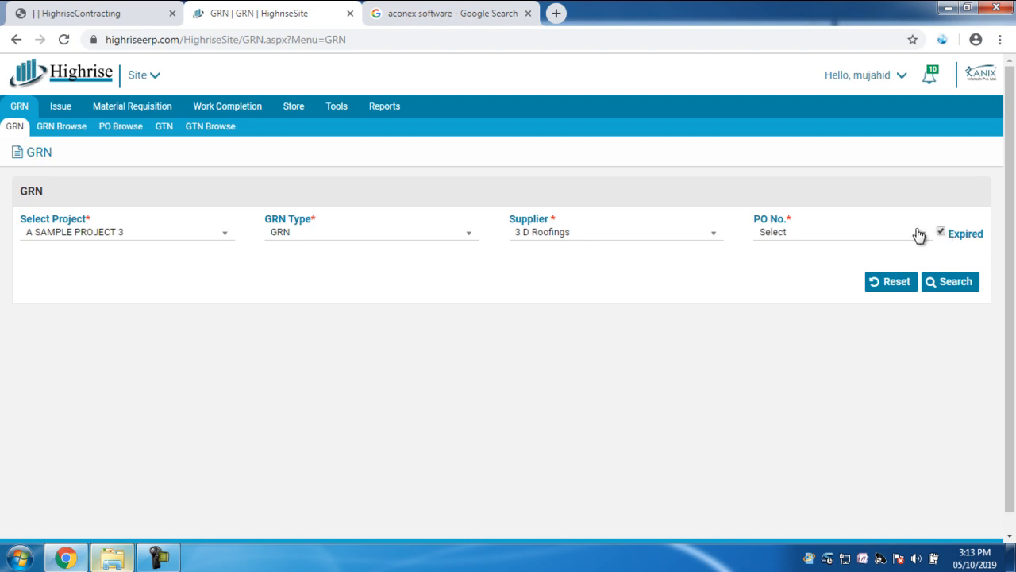
{"action": "left_click", "coordinate": [908, 236]}
{"action": "scroll", "coordinate": [896, 338], "scroll_direction": "down", "scroll_amount": 3}
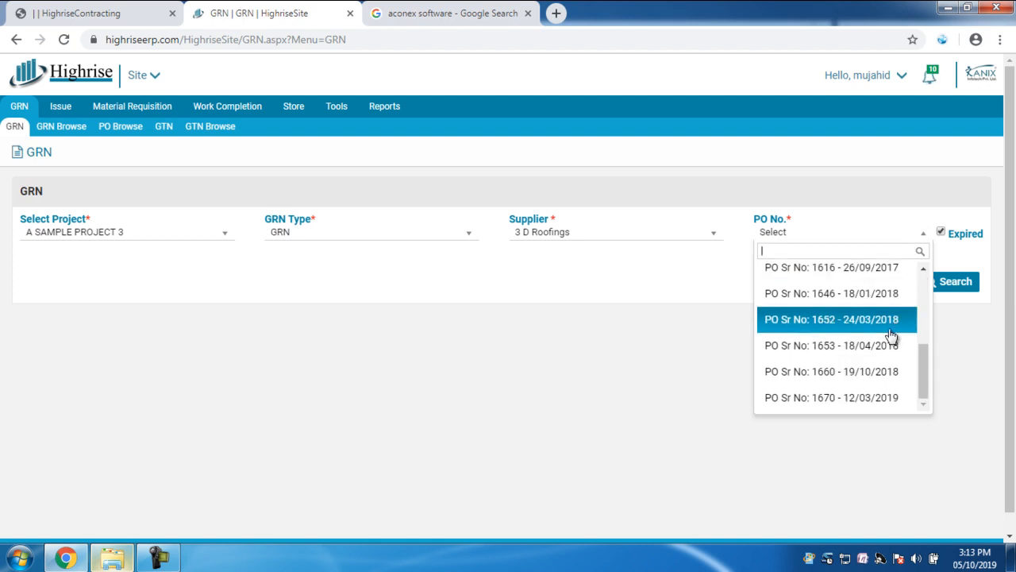
{"action": "left_click", "coordinate": [856, 407]}
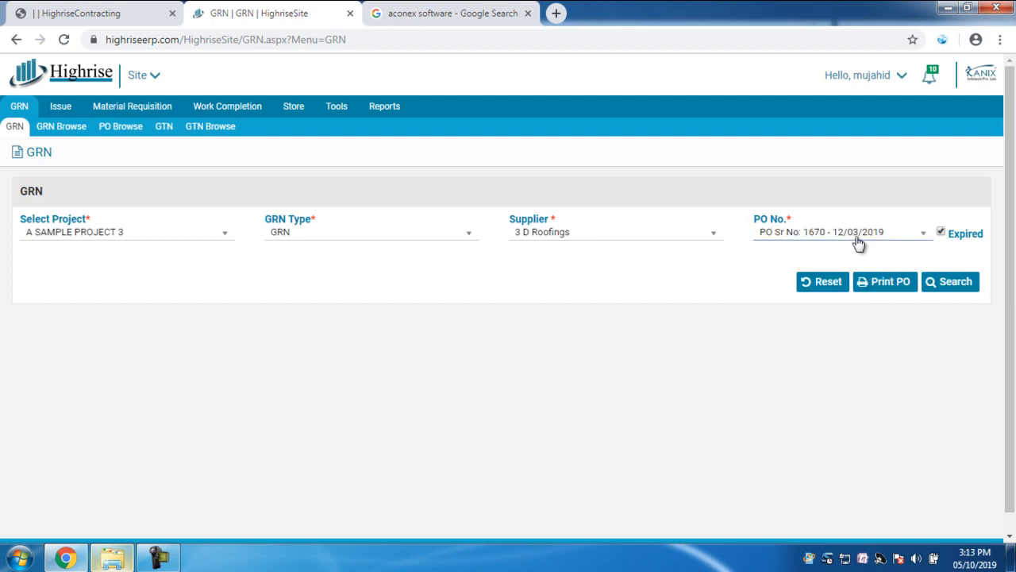
{"action": "left_click", "coordinate": [973, 285]}
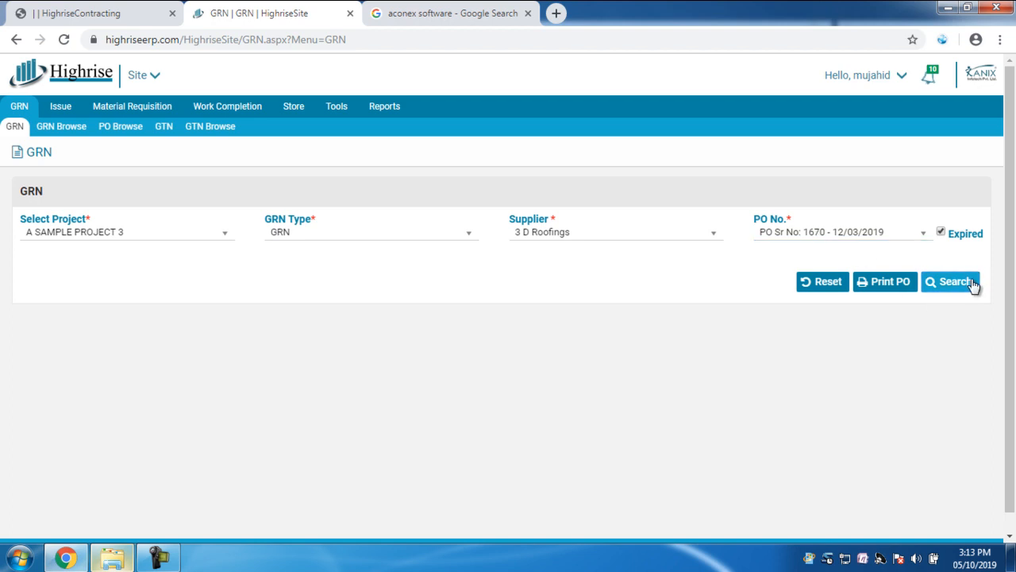
Open the printable version of the selected purchase order, read through its material and terms, and close it
{"action": "scroll", "coordinate": [321, 399], "scroll_direction": "down", "scroll_amount": 1}
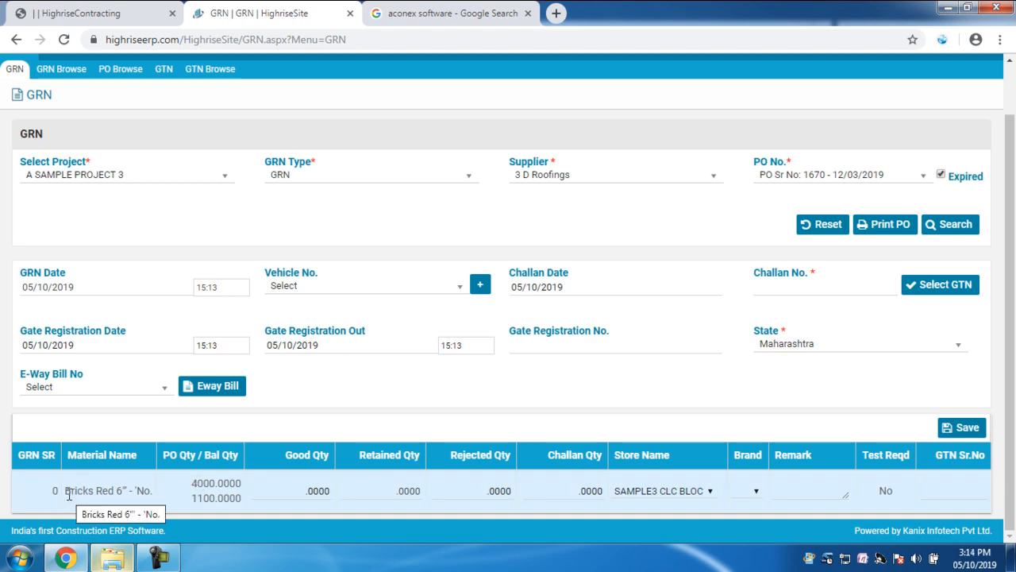
{"action": "left_click", "coordinate": [885, 226]}
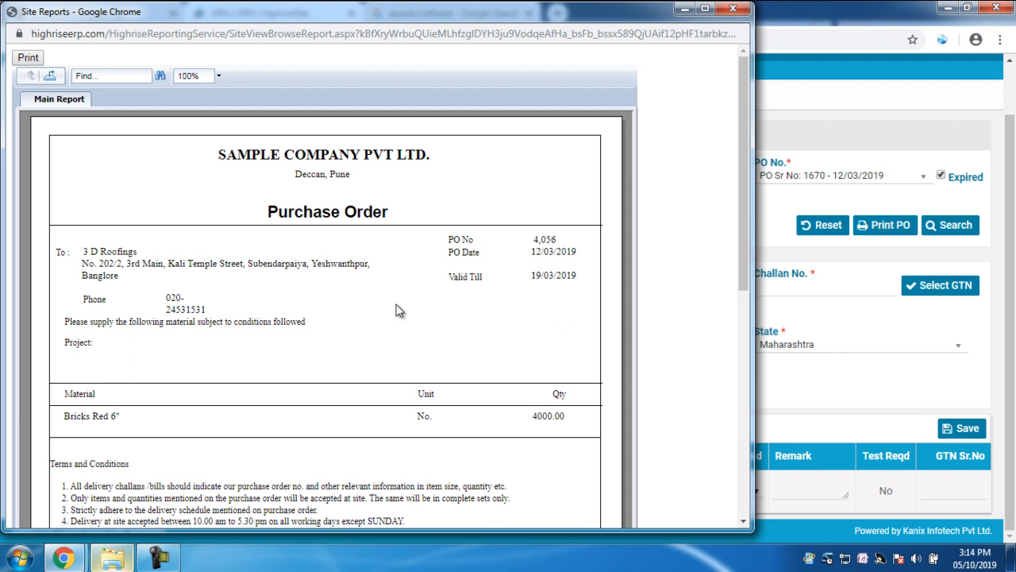
{"action": "scroll", "coordinate": [399, 310], "scroll_direction": "down", "scroll_amount": 1}
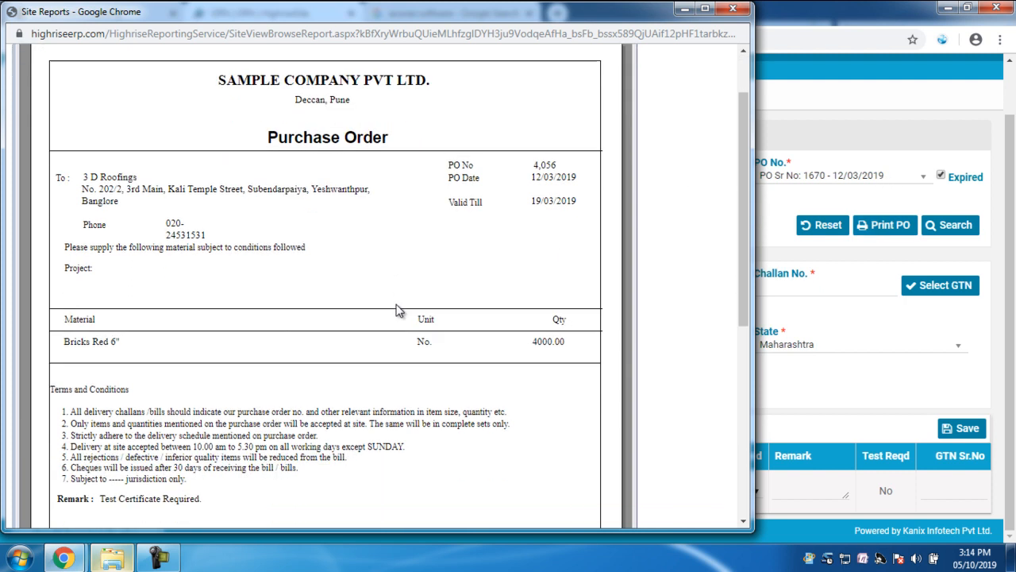
{"action": "scroll", "coordinate": [398, 310], "scroll_direction": "down", "scroll_amount": 3}
{"action": "scroll", "coordinate": [397, 306], "scroll_direction": "up", "scroll_amount": 4}
{"action": "scroll", "coordinate": [676, 120], "scroll_direction": "down", "scroll_amount": 1}
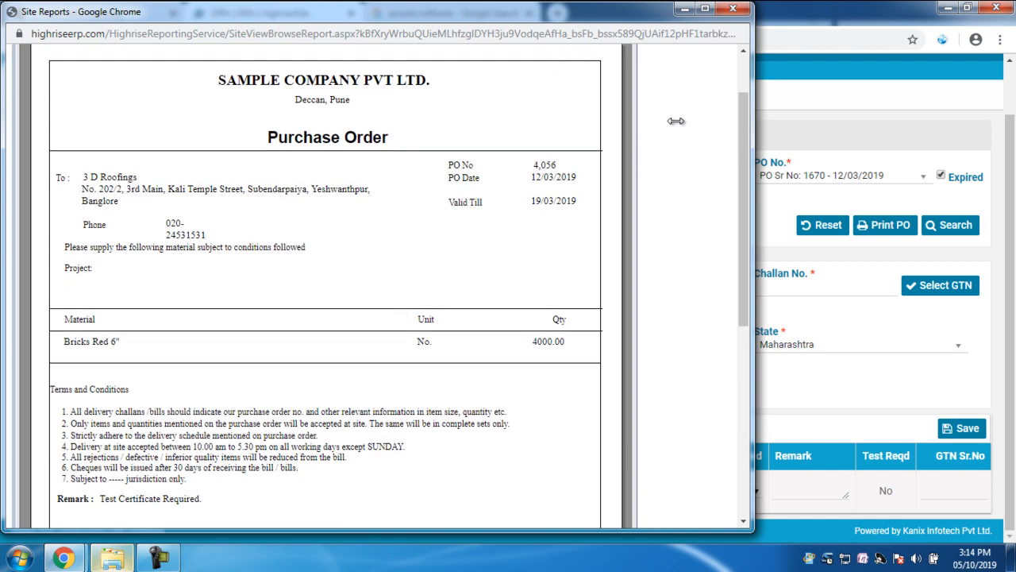
{"action": "left_click", "coordinate": [733, 8]}
Check the ordered and balance quantities of Bricks Red 6" and set its Good Qty to 500
{"action": "left_click", "coordinate": [95, 489]}
{"action": "double_click", "coordinate": [211, 483]}
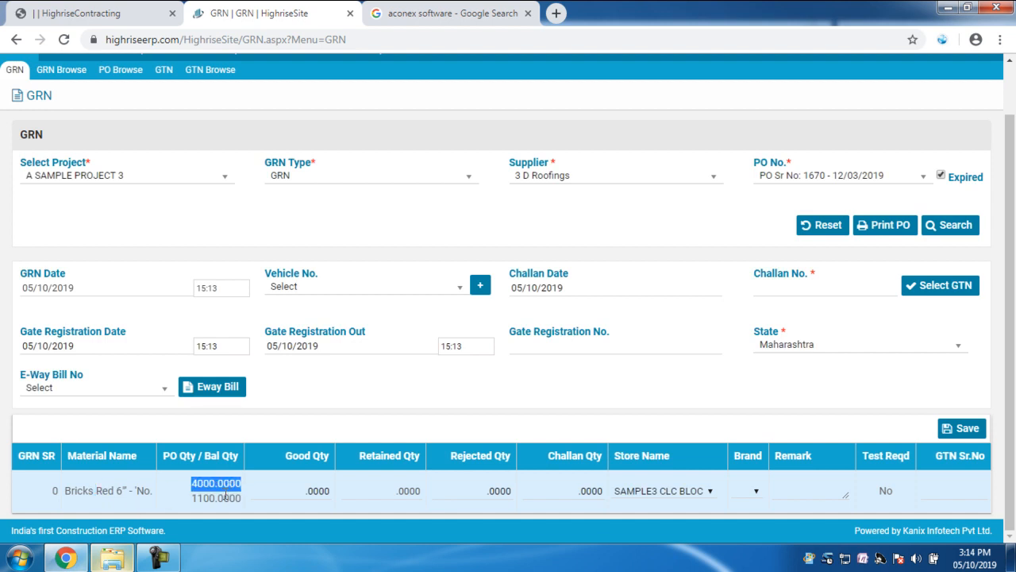
{"action": "left_click", "coordinate": [226, 494]}
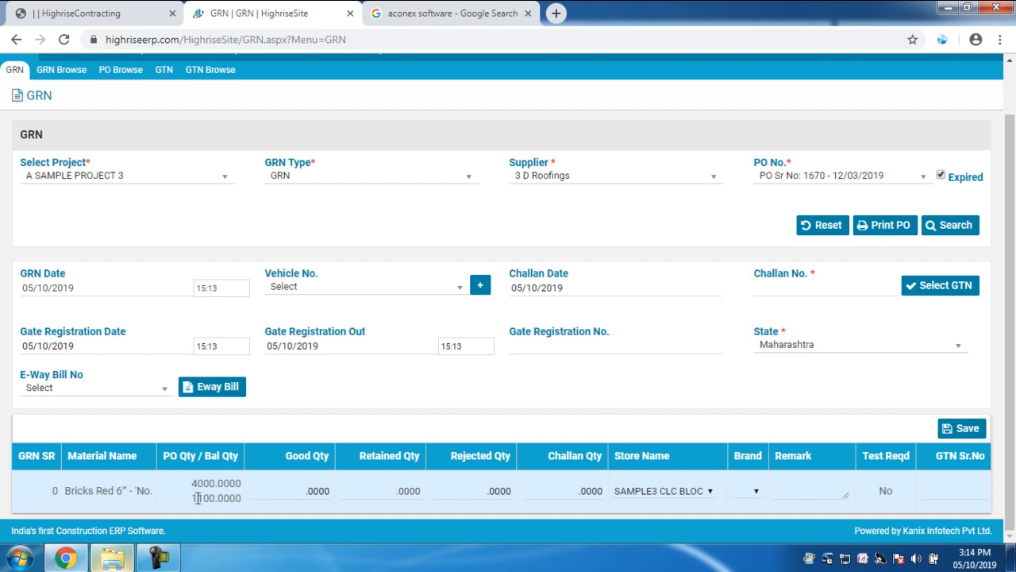
{"action": "left_click_drag", "start_coordinate": [189, 501], "coordinate": [221, 500]}
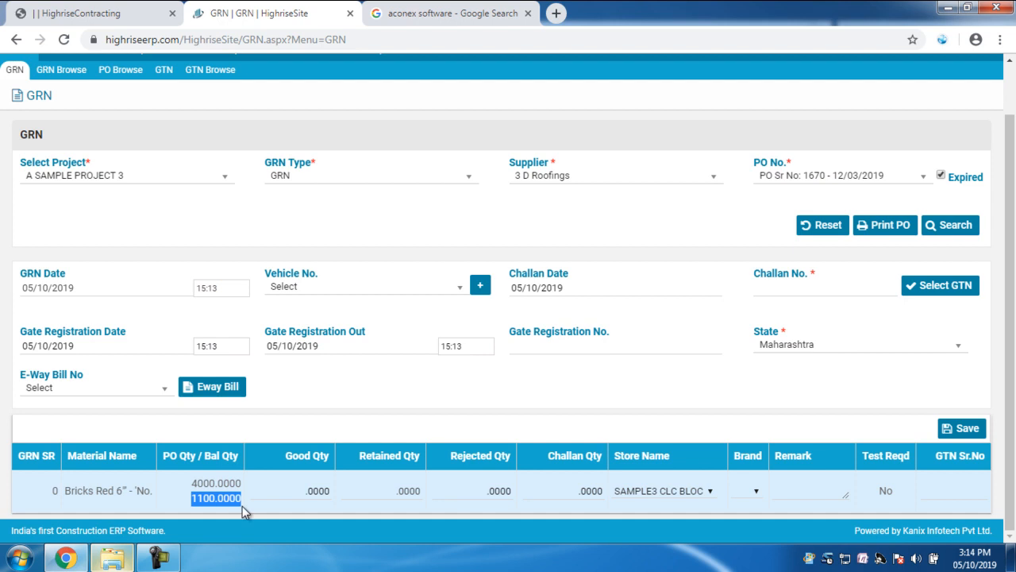
{"action": "left_click", "coordinate": [289, 488]}
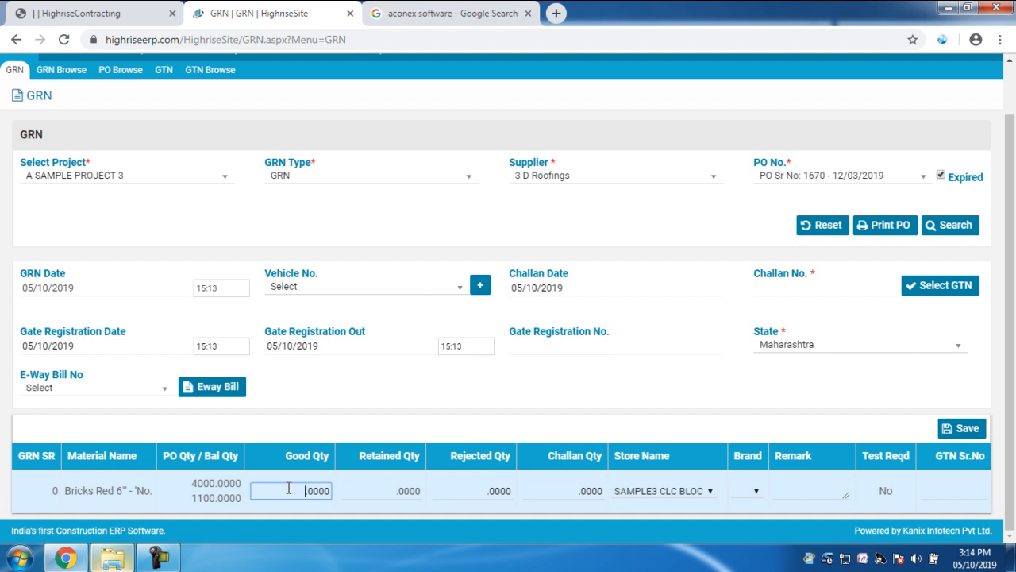
{"action": "type", "text": "500"}
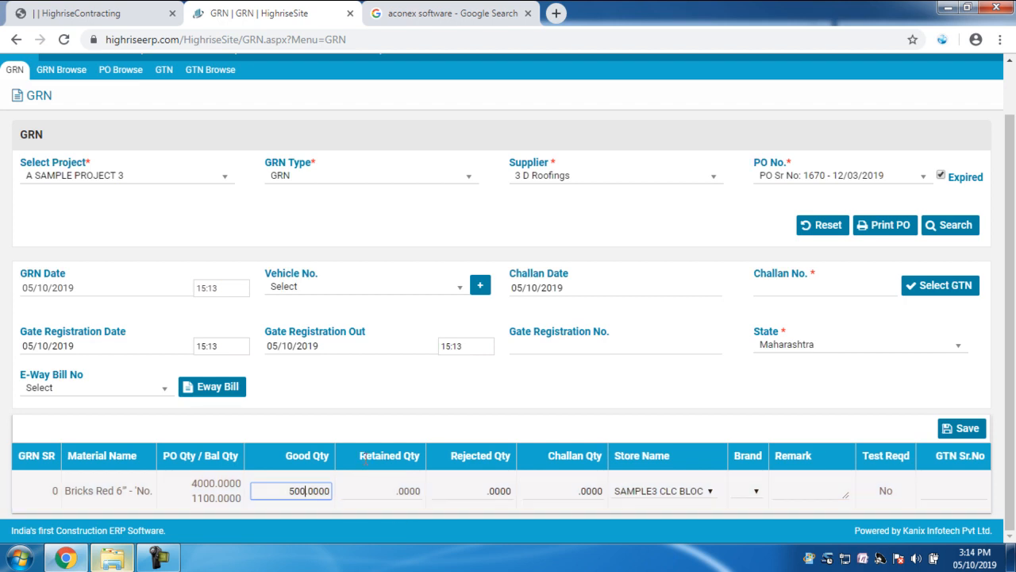
{"action": "left_click", "coordinate": [74, 287]}
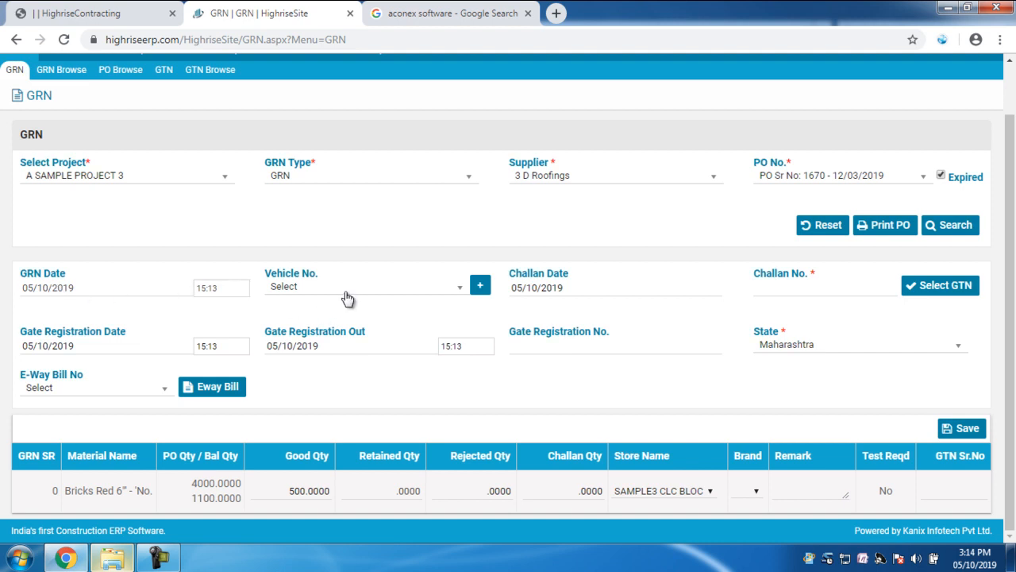
{"action": "left_click", "coordinate": [481, 287]}
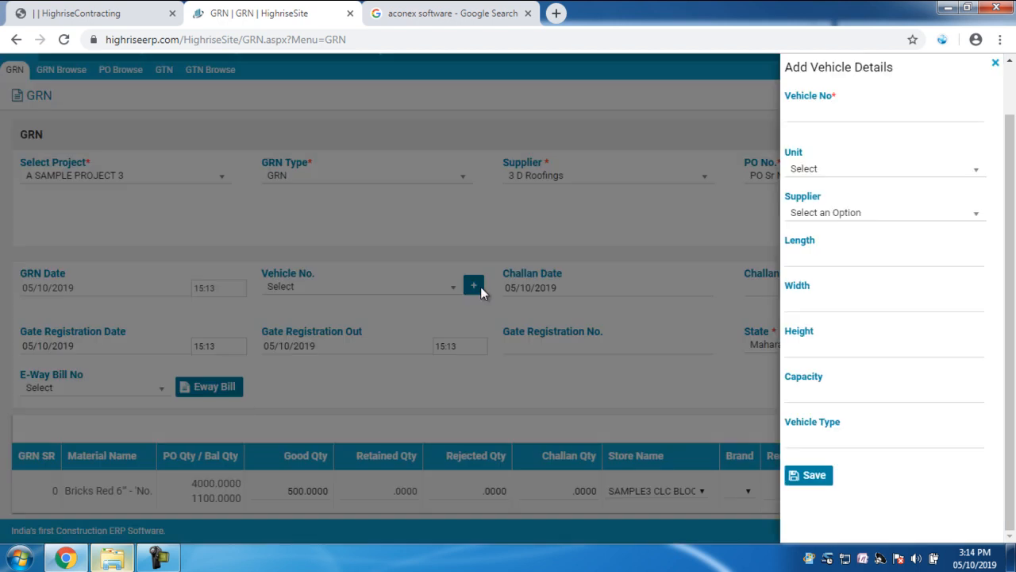
{"action": "left_click", "coordinate": [813, 114]}
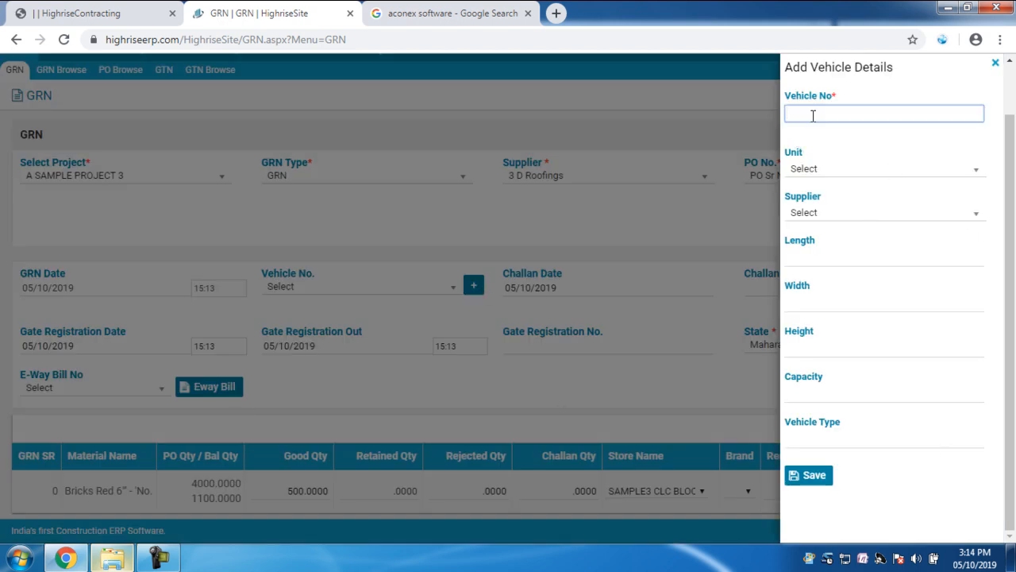
{"action": "type", "text": "MH12 CH5241"}
{"action": "left_click", "coordinate": [811, 169]}
{"action": "left_click", "coordinate": [811, 169]}
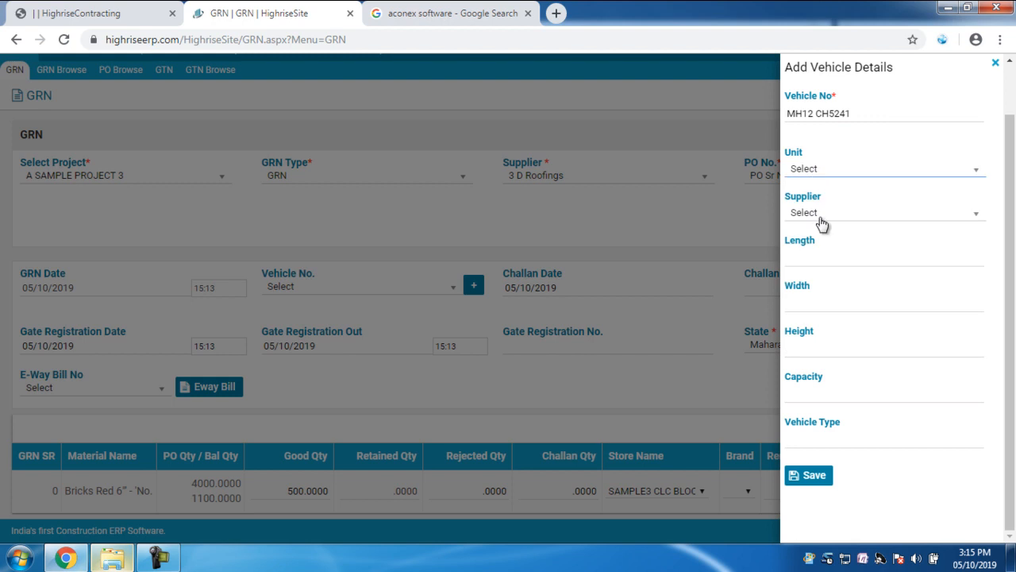
{"action": "left_click", "coordinate": [822, 225]}
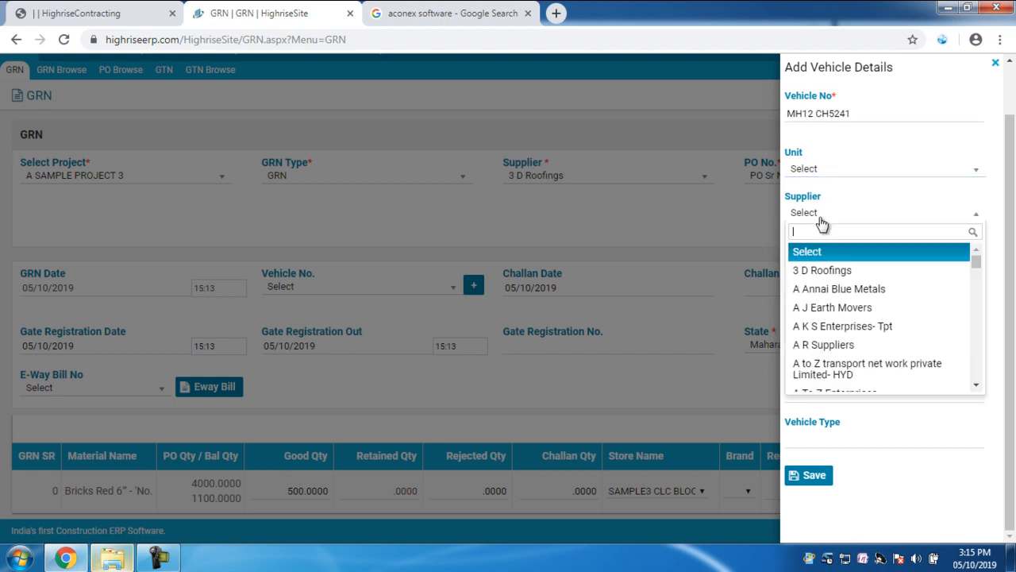
{"action": "left_click", "coordinate": [822, 223]}
{"action": "left_click", "coordinate": [835, 266]}
{"action": "left_click", "coordinate": [821, 289]}
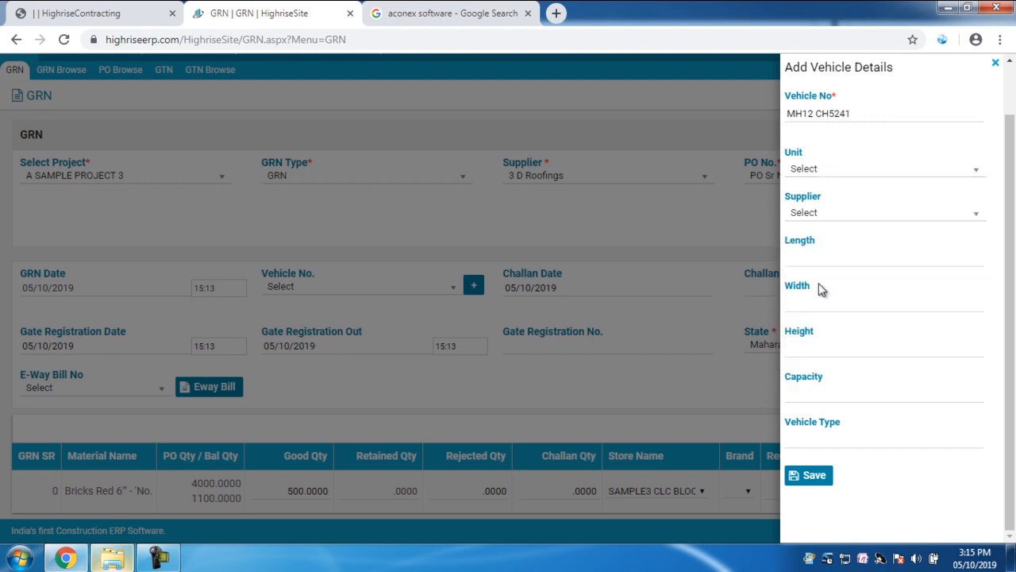
{"action": "left_click", "coordinate": [811, 476]}
Look at the Vehicle No. choices without picking one, and set the Challan No. to 544
{"action": "left_click", "coordinate": [324, 293]}
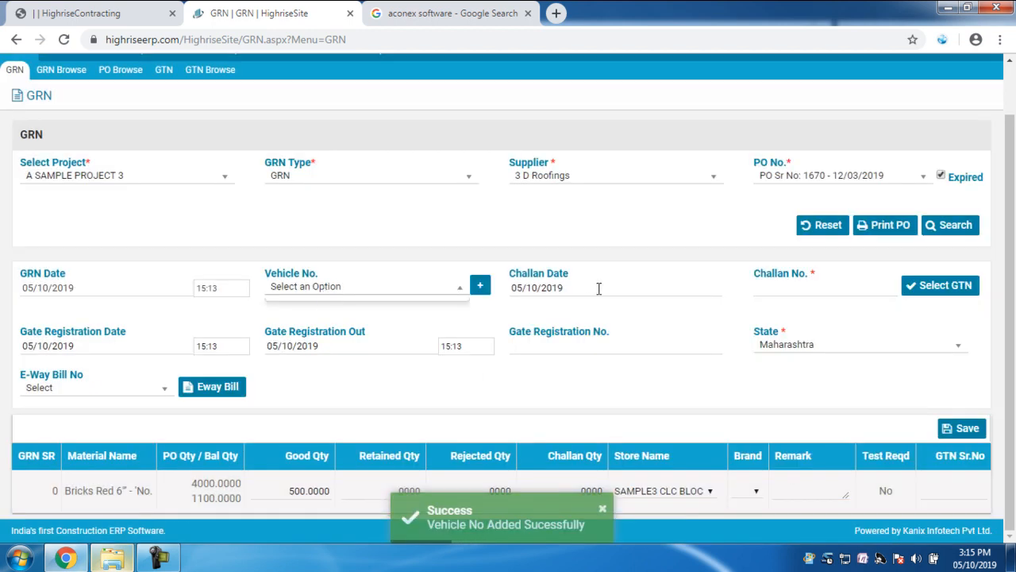
{"action": "left_click", "coordinate": [783, 291]}
{"action": "type", "text": "544"}
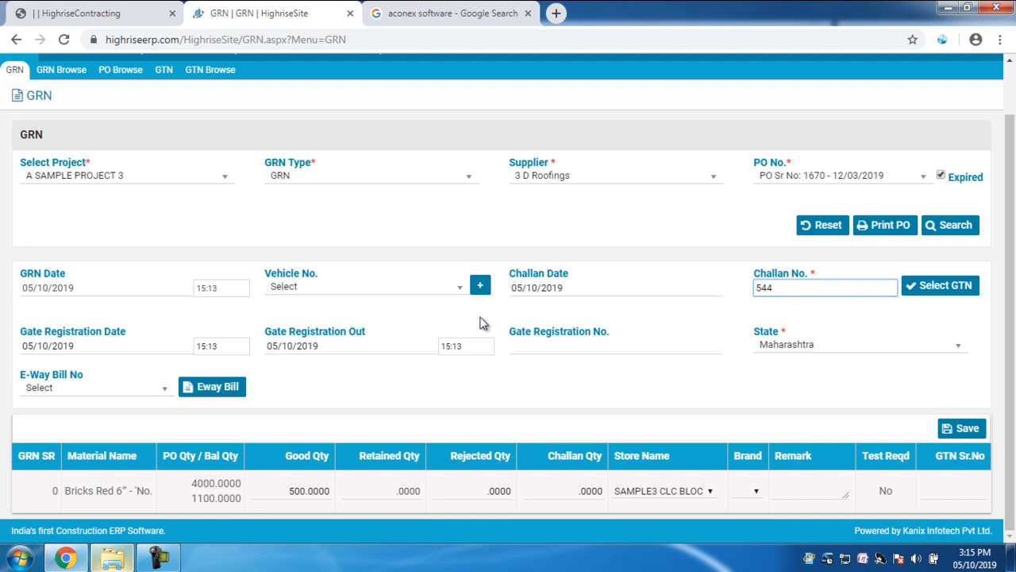
Review the gate registration in and out dates and times, and set the Gate Registration No. to 25
{"action": "left_click", "coordinate": [91, 348]}
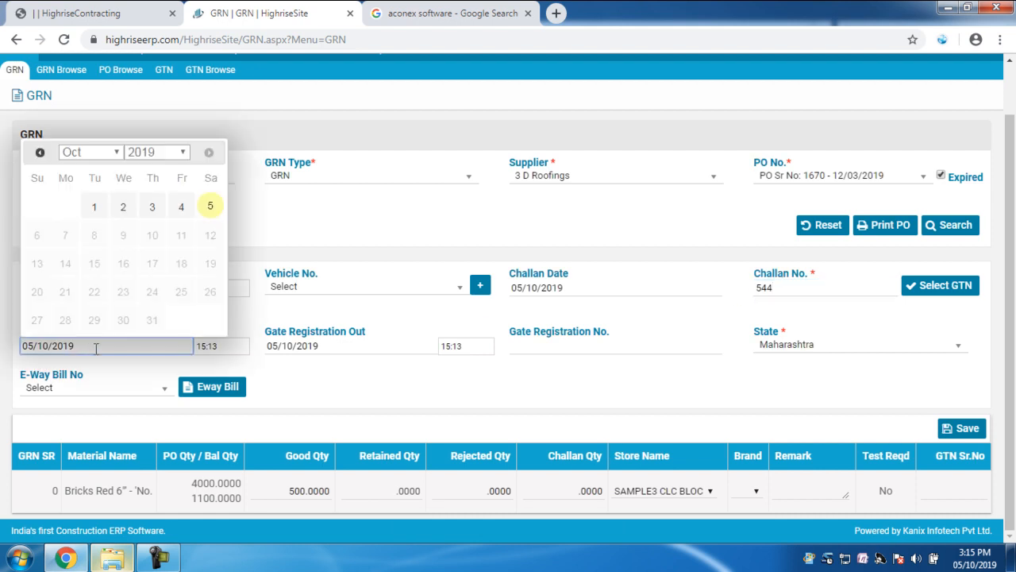
{"action": "left_click", "coordinate": [219, 349]}
{"action": "left_click", "coordinate": [309, 346]}
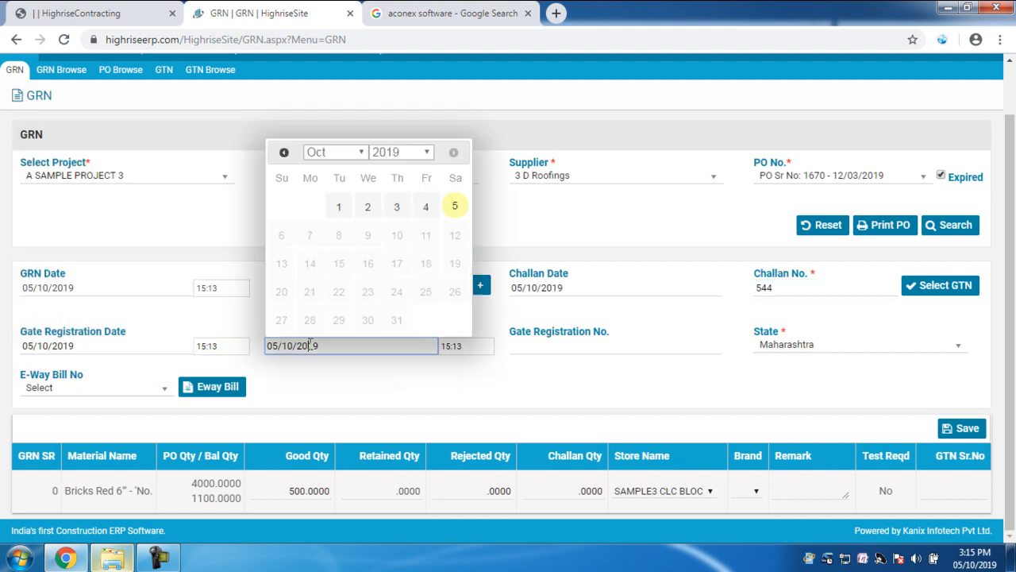
{"action": "left_click", "coordinate": [461, 351]}
{"action": "left_click", "coordinate": [562, 350]}
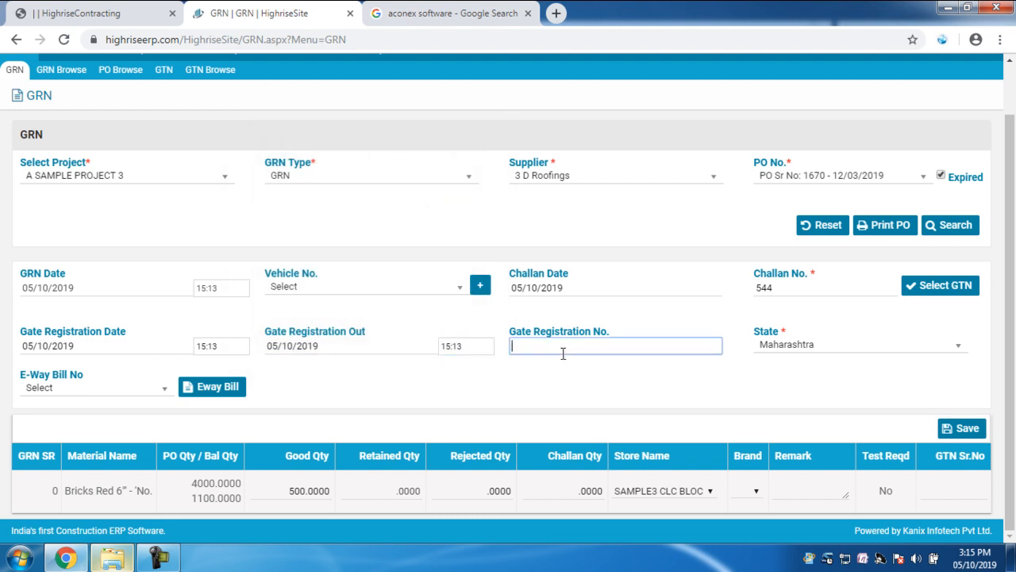
{"action": "type", "text": "25"}
Open the e-way bill entry form and review its bill number, validity, invoice challan and transport date fields
{"action": "left_click", "coordinate": [207, 394]}
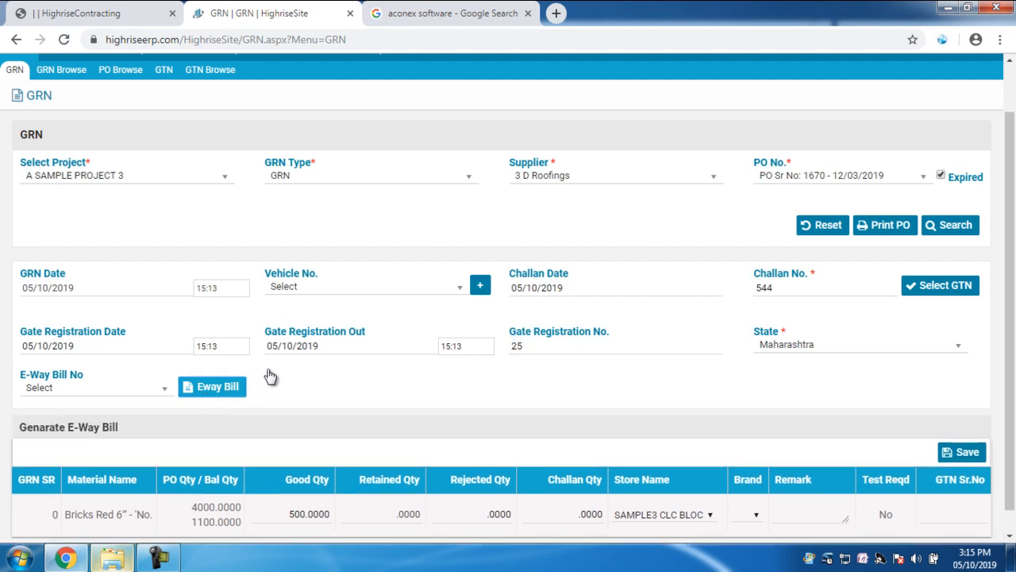
{"action": "left_click", "coordinate": [215, 392]}
{"action": "scroll", "coordinate": [340, 402], "scroll_direction": "down", "scroll_amount": 2}
{"action": "left_click", "coordinate": [73, 294]}
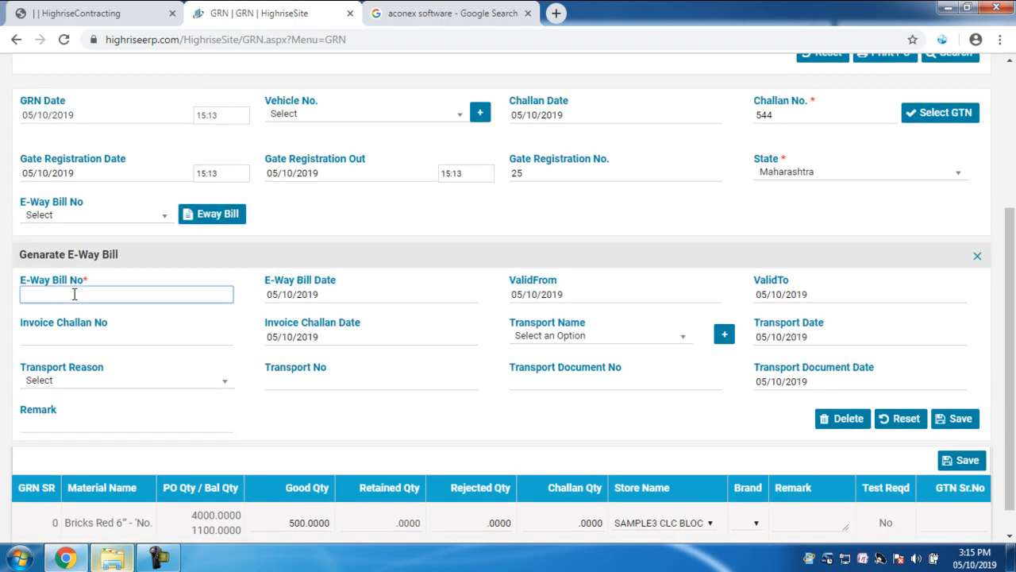
{"action": "left_click", "coordinate": [421, 297]}
{"action": "left_click", "coordinate": [554, 294]}
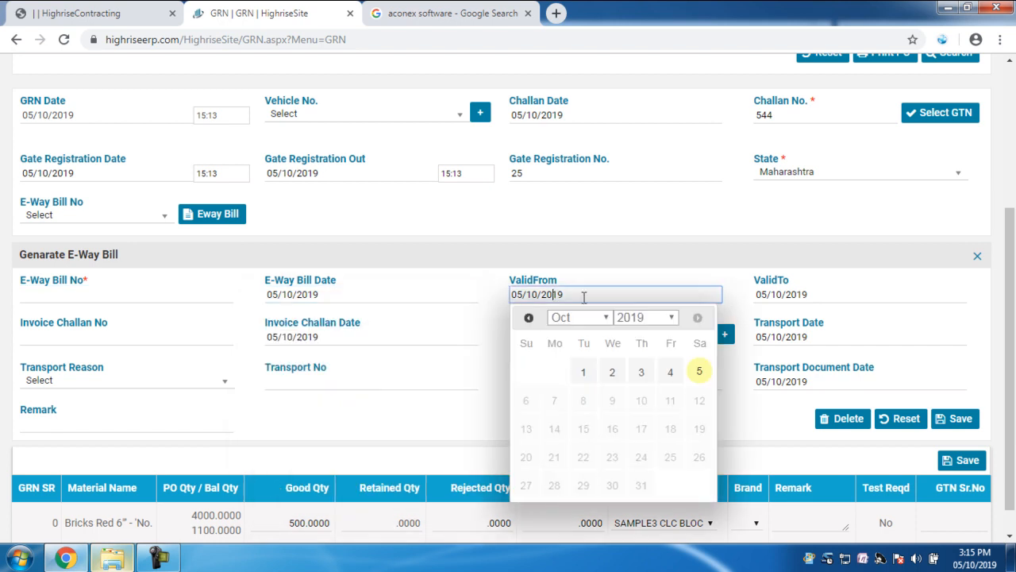
{"action": "key", "text": "Tab"}
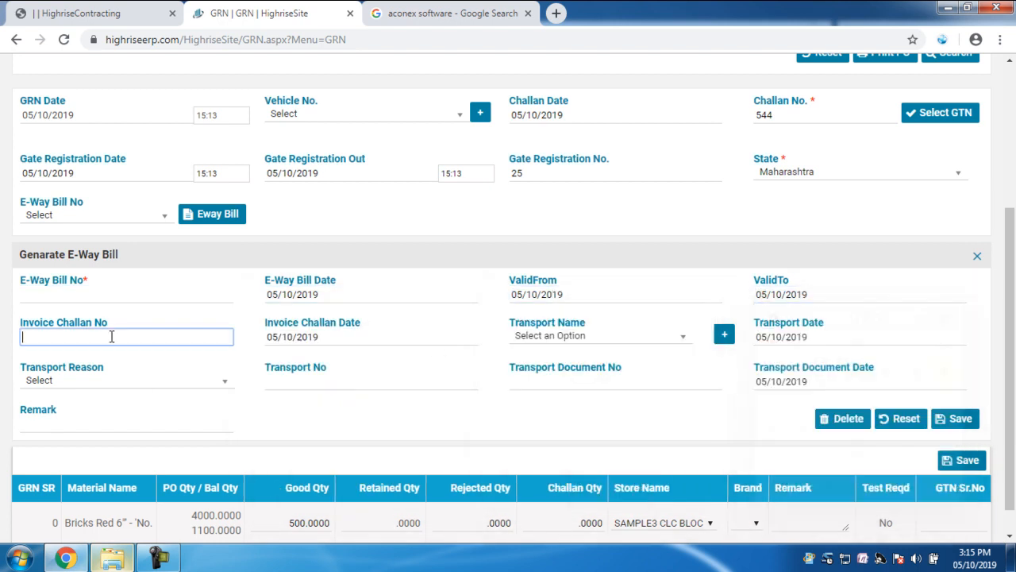
{"action": "left_click", "coordinate": [287, 336]}
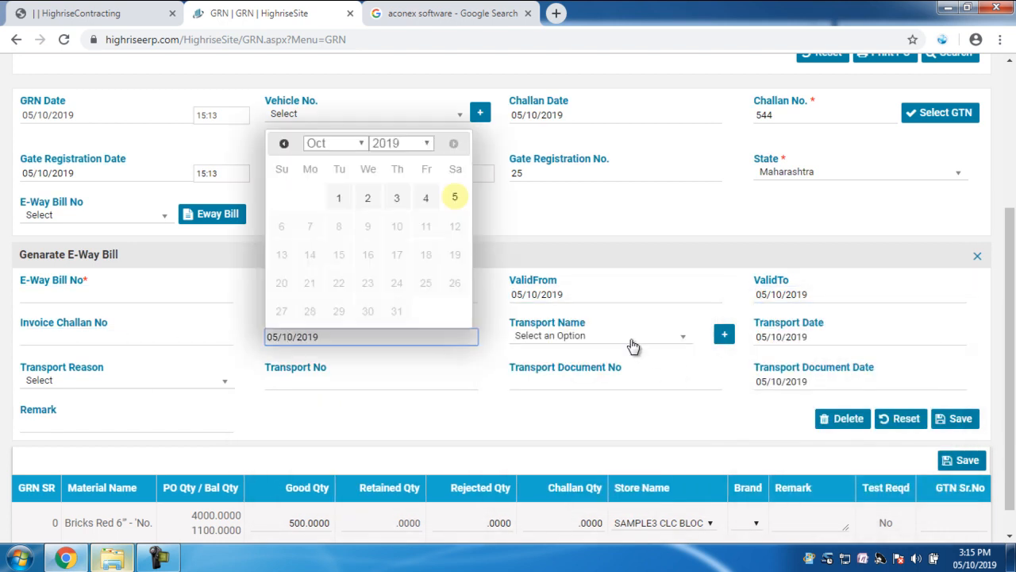
{"action": "left_click", "coordinate": [778, 342]}
{"action": "left_click", "coordinate": [71, 405]}
Set the e-way bill's Transport Reason to Inward(-Supply) and check the transport number, document and remark fields
{"action": "left_click", "coordinate": [97, 385]}
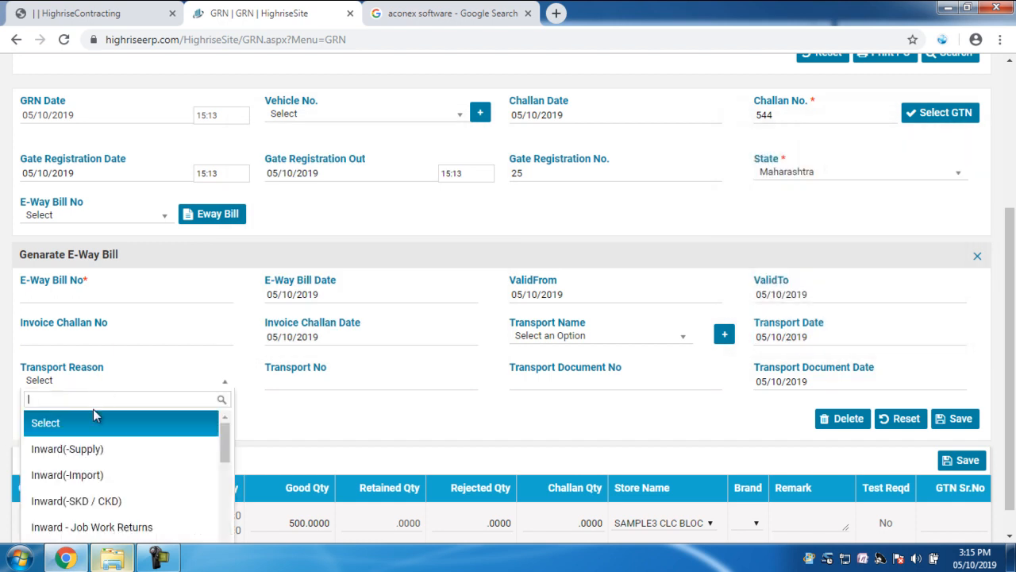
{"action": "left_click", "coordinate": [67, 449]}
{"action": "left_click", "coordinate": [387, 381]}
{"action": "left_click", "coordinate": [624, 382]}
{"action": "left_click", "coordinate": [818, 379]}
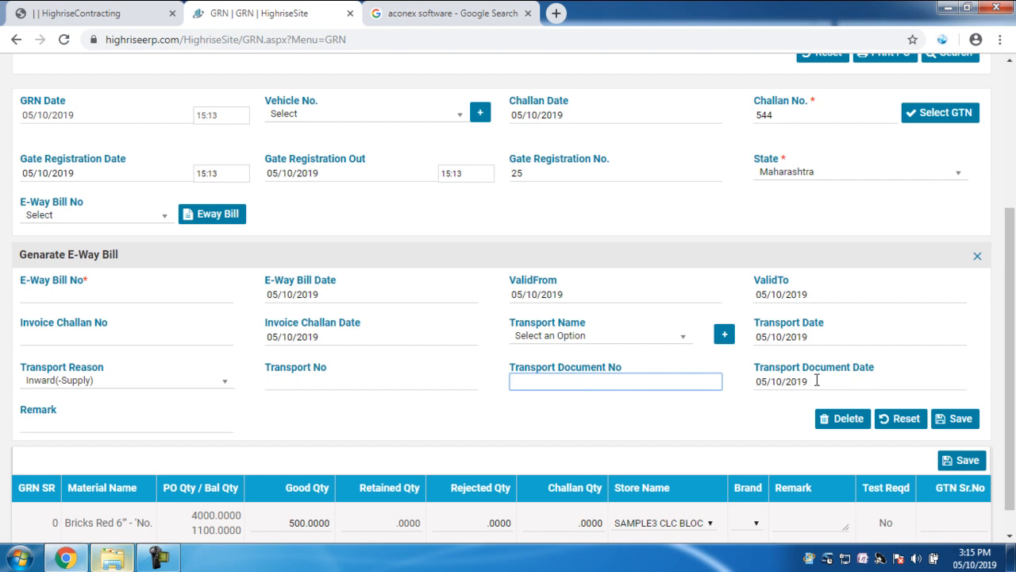
{"action": "left_click", "coordinate": [137, 422]}
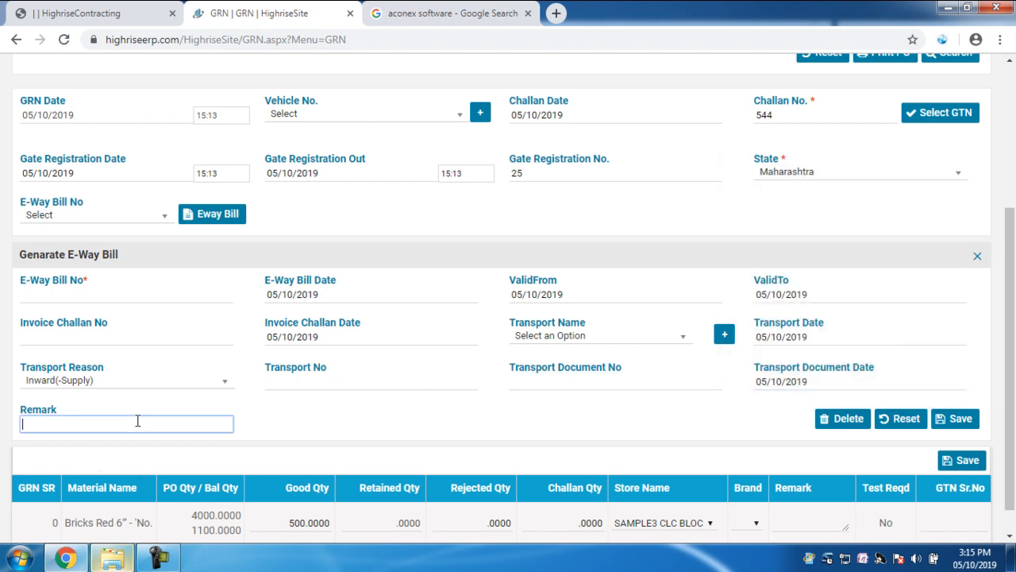
Review the quantity columns of the Bricks Red 6" row and set its Rejected Qty to 5
{"action": "scroll", "coordinate": [125, 426], "scroll_direction": "down", "scroll_amount": 1}
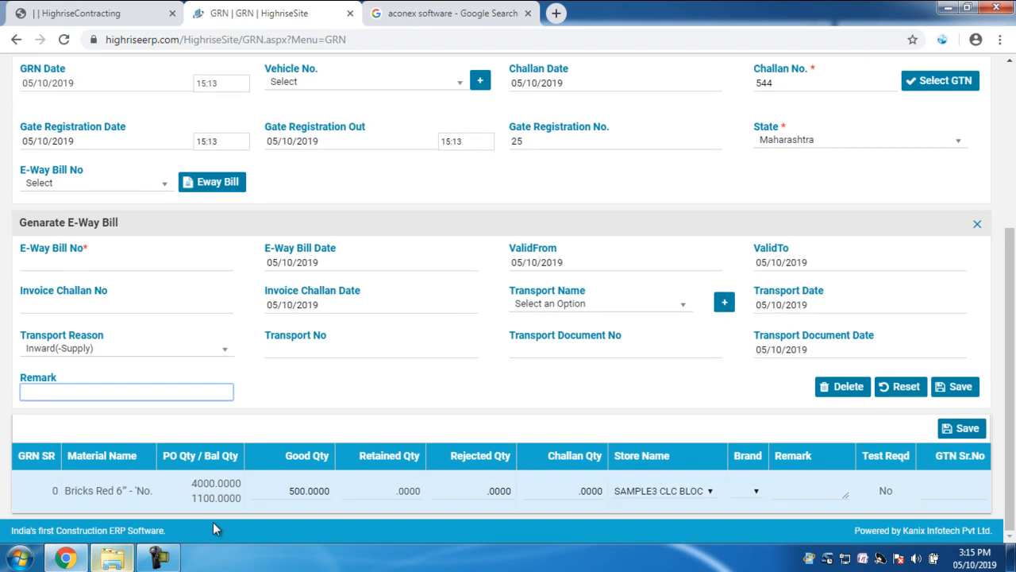
{"action": "left_click_drag", "start_coordinate": [285, 456], "coordinate": [330, 456]}
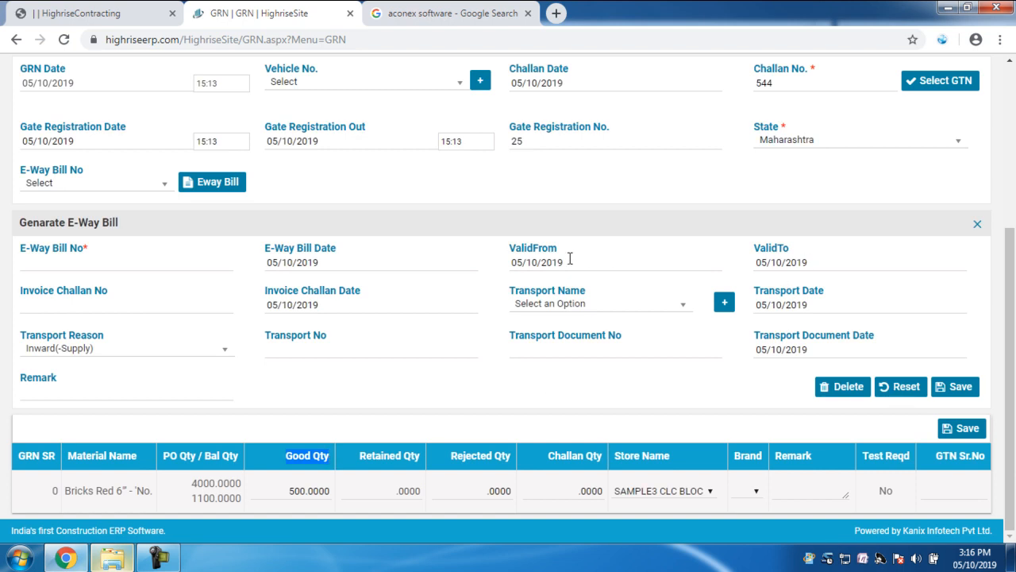
{"action": "left_click", "coordinate": [381, 491]}
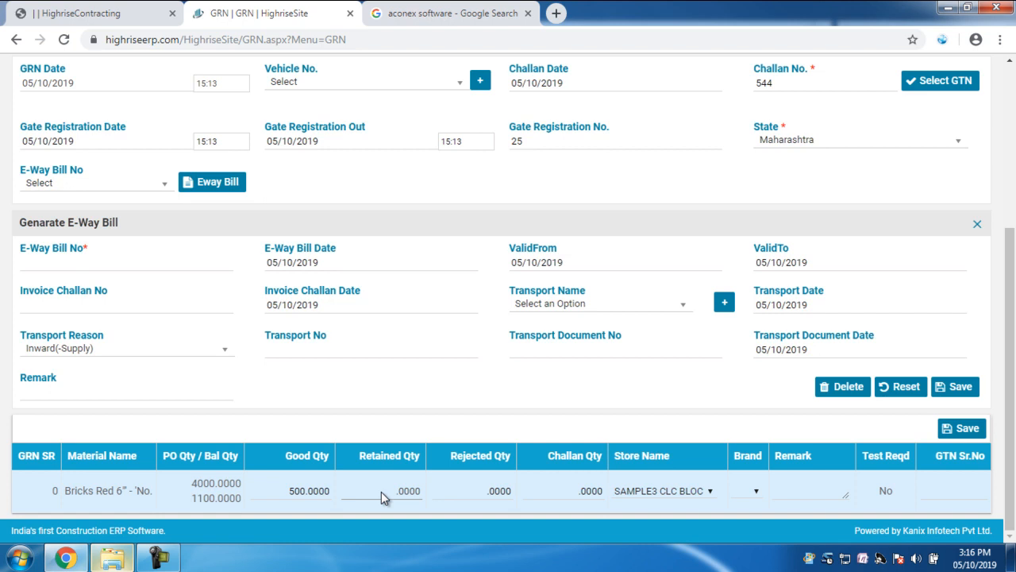
{"action": "left_click", "coordinate": [456, 491]}
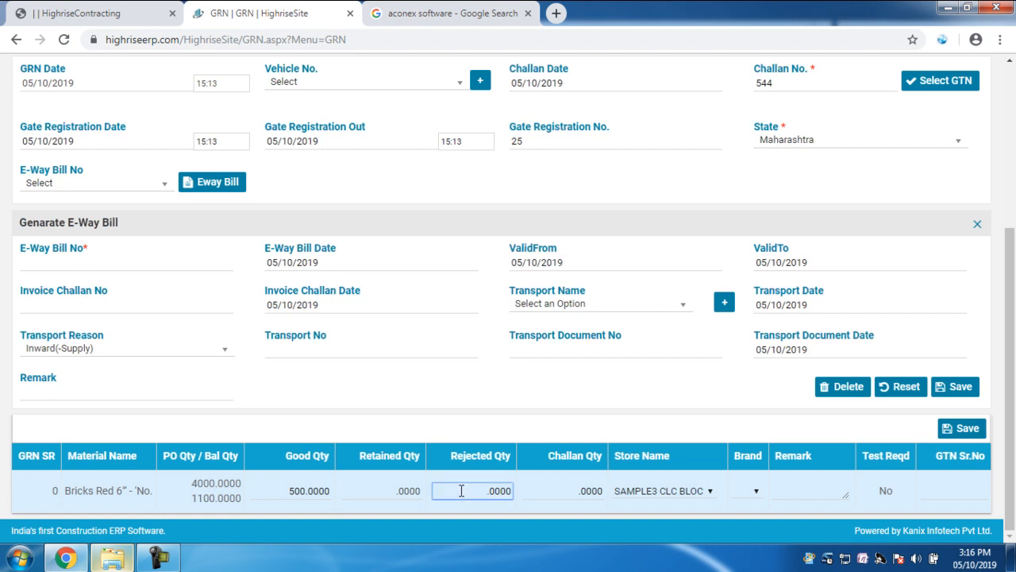
{"action": "type", "text": "5"}
{"action": "key", "text": "Tab"}
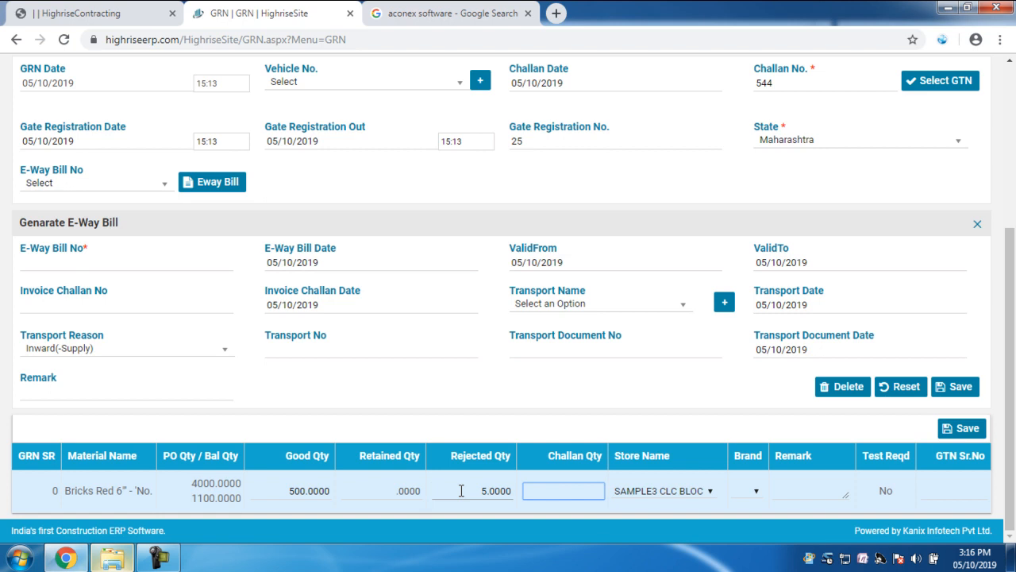
Set the Challan Qty of Bricks Red 6" to 500 and compare it with the Good Qty
{"action": "double_click", "coordinate": [307, 490]}
{"action": "left_click", "coordinate": [584, 493]}
{"action": "type", "text": "500"}
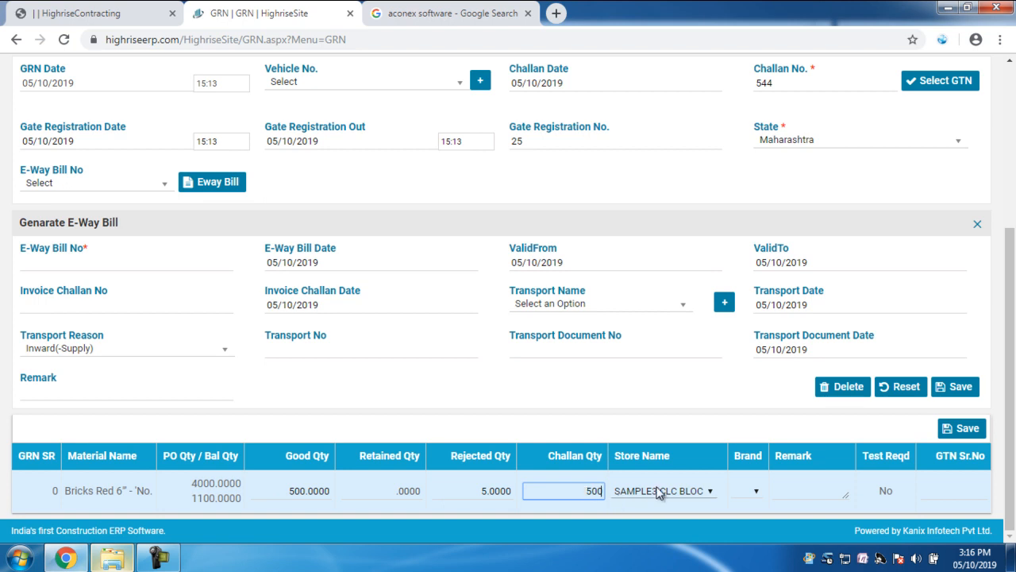
{"action": "left_click", "coordinate": [276, 498]}
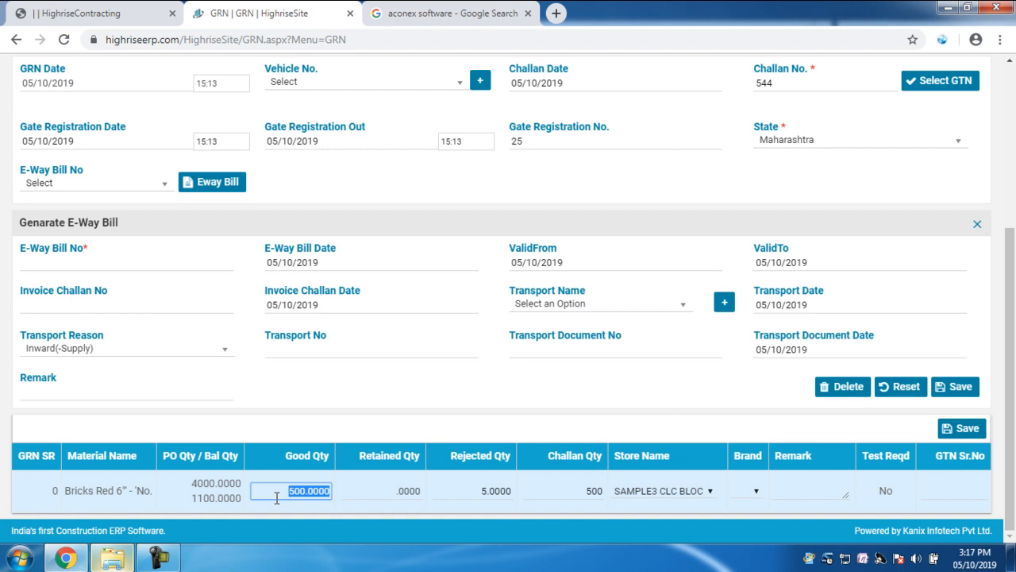
{"action": "left_click", "coordinate": [562, 493]}
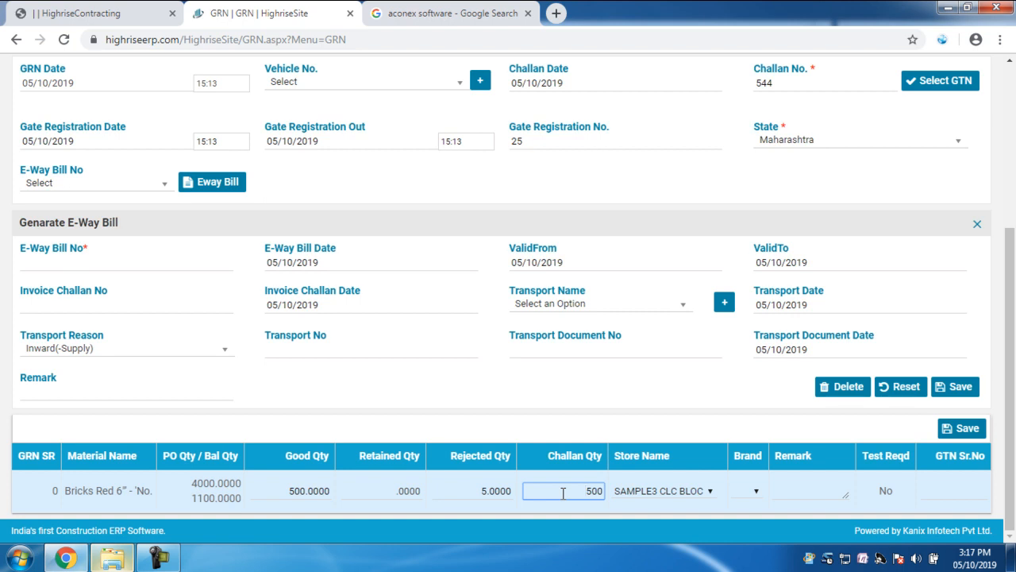
Check the store name, brand and remark fields of the Bricks Red 6" row without changing them
{"action": "left_click", "coordinate": [673, 491]}
{"action": "left_click", "coordinate": [798, 487]}
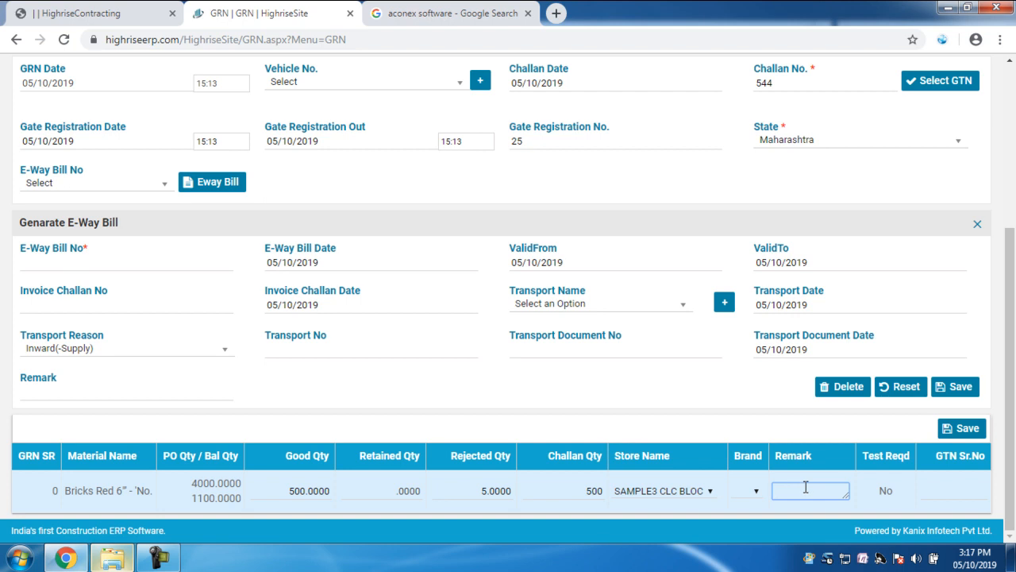
{"action": "left_click", "coordinate": [754, 491]}
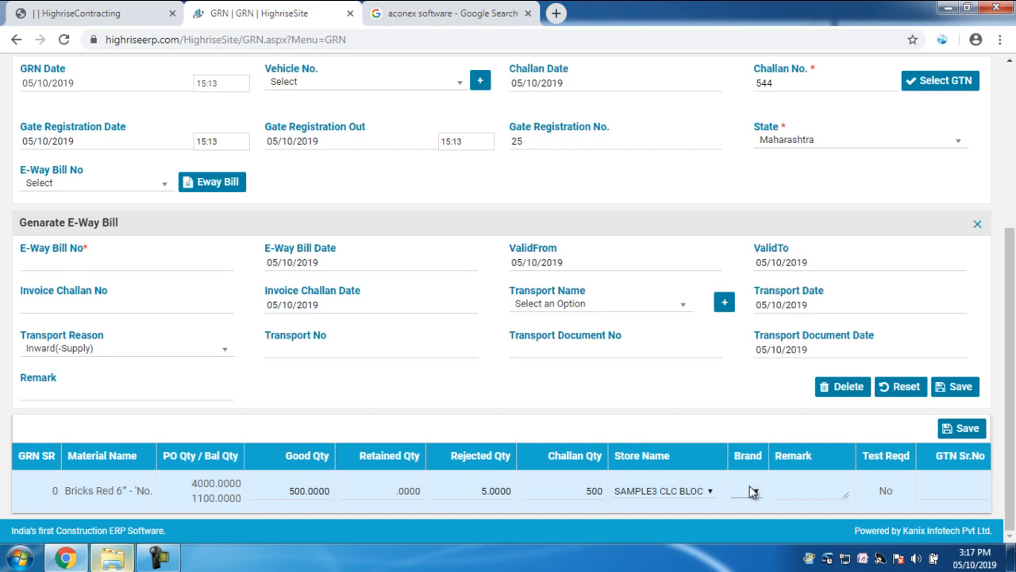
{"action": "left_click", "coordinate": [782, 492]}
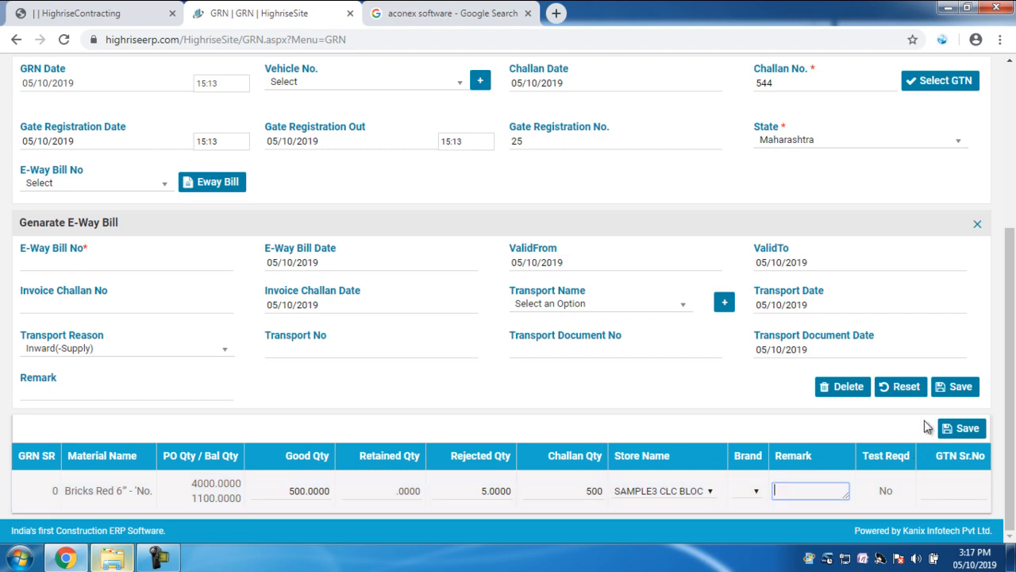
Save the GRN, then view its printable goods receipt note and close the report
{"action": "left_click", "coordinate": [964, 430]}
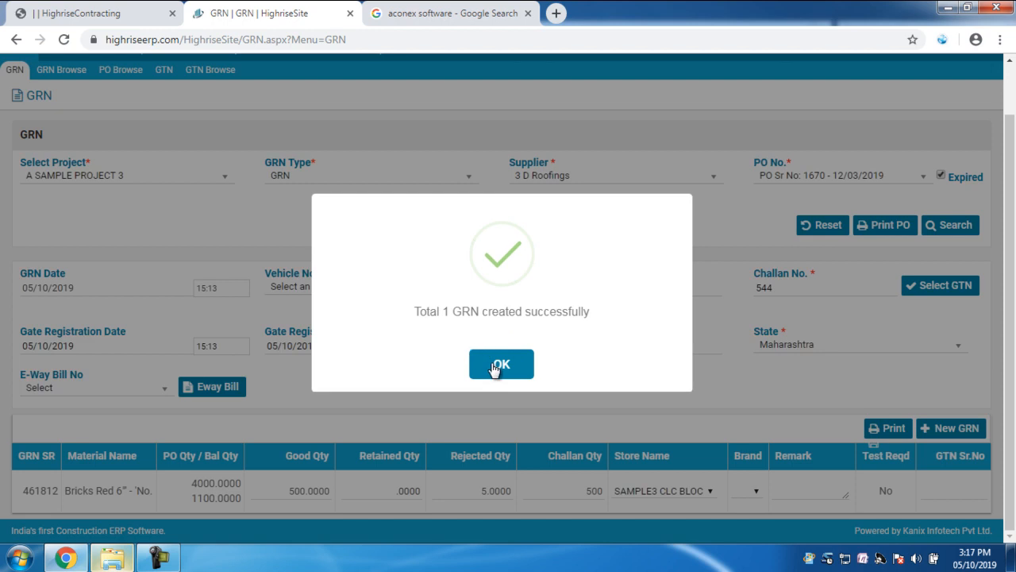
{"action": "left_click", "coordinate": [497, 367]}
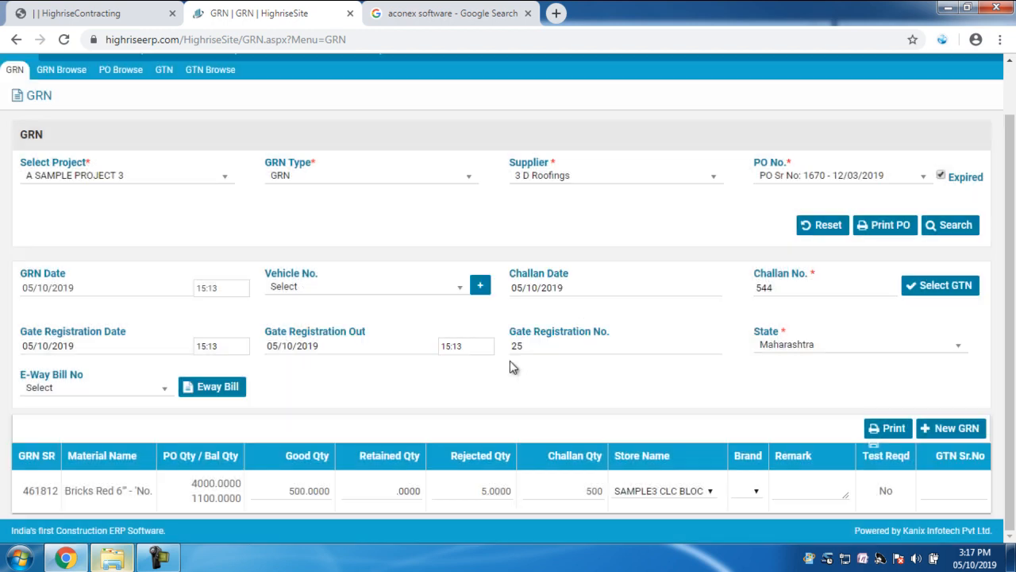
{"action": "left_click", "coordinate": [890, 433]}
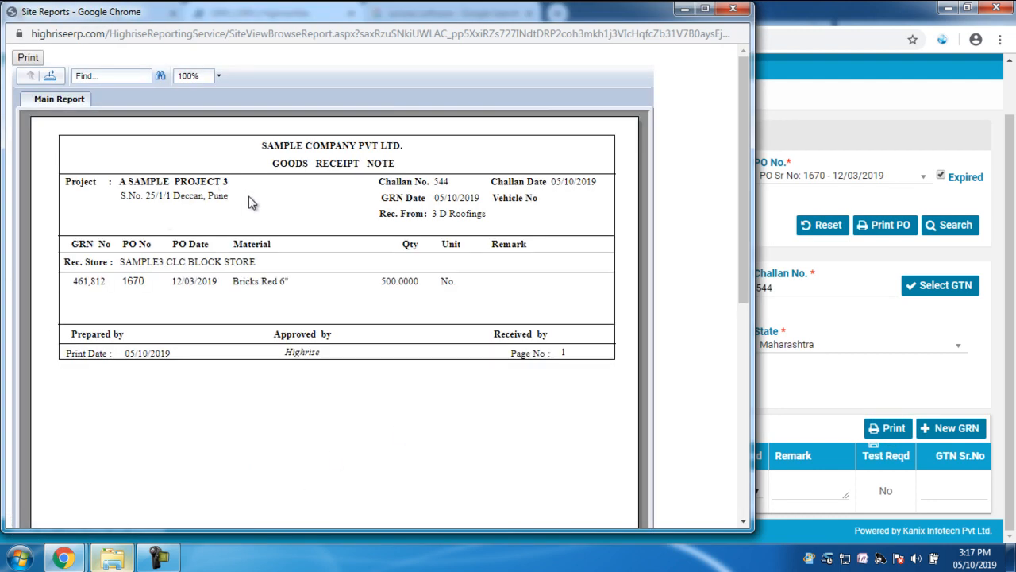
{"action": "left_click", "coordinate": [734, 9]}
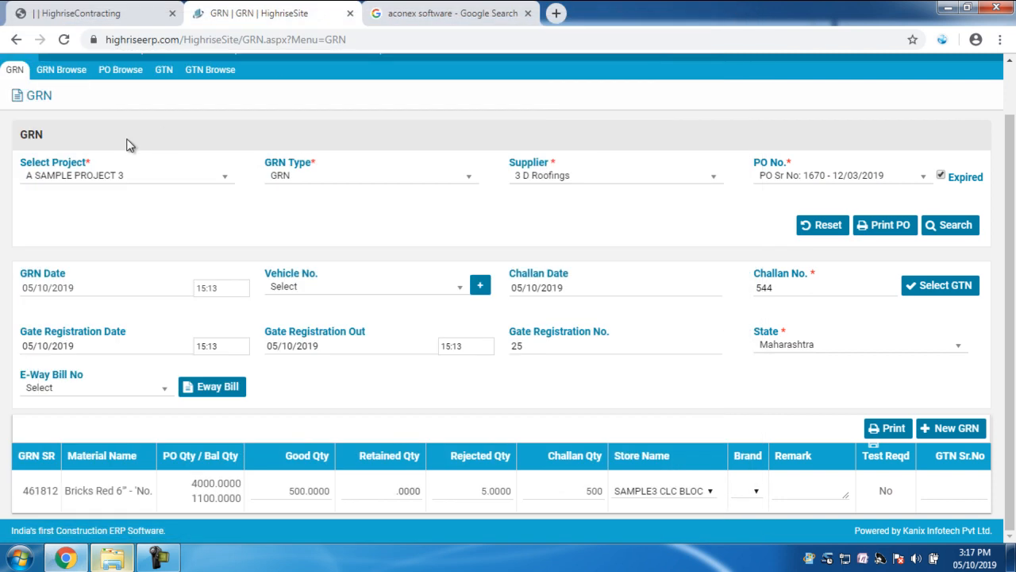
Search the GRN Browse page for receipts of A SAMPLE PROJECT 3 in DEMO LIBRARY
{"action": "left_click", "coordinate": [58, 74]}
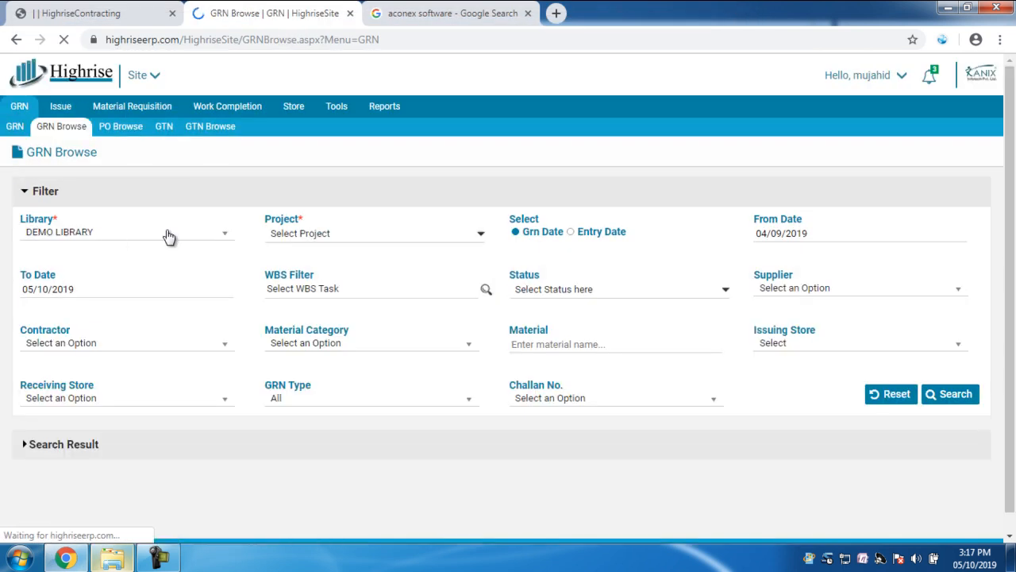
{"action": "left_click", "coordinate": [167, 233]}
{"action": "left_click", "coordinate": [169, 235]}
{"action": "left_click", "coordinate": [365, 234]}
{"action": "left_click", "coordinate": [315, 282]}
{"action": "left_click", "coordinate": [315, 406]}
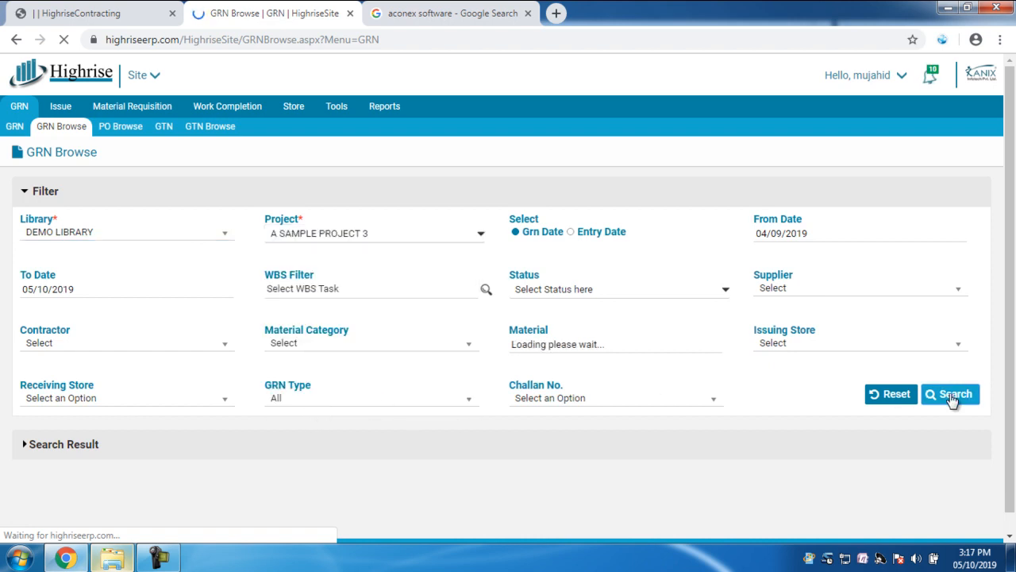
{"action": "left_click", "coordinate": [949, 397]}
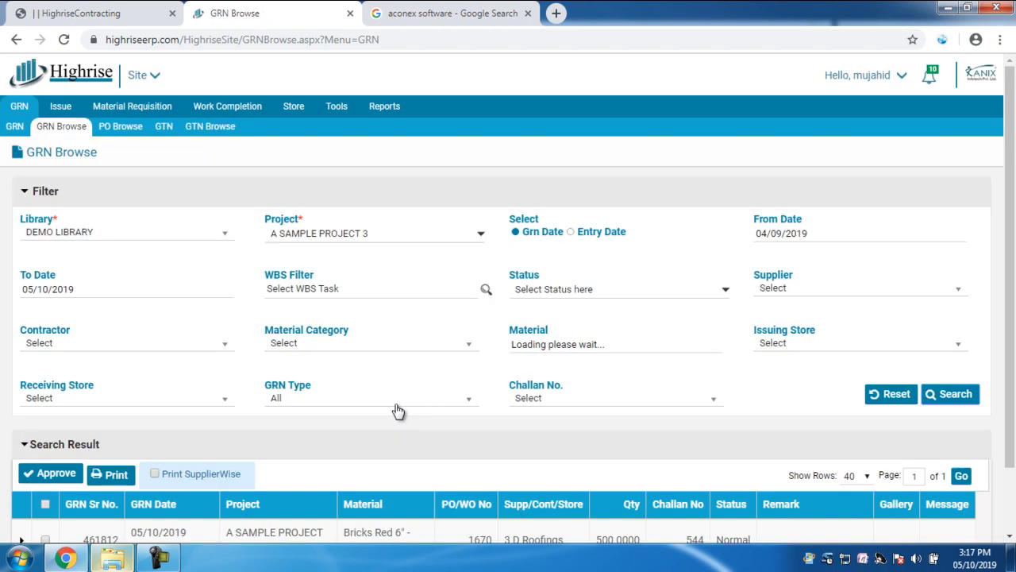
{"action": "scroll", "coordinate": [411, 414], "scroll_direction": "down", "scroll_amount": 1}
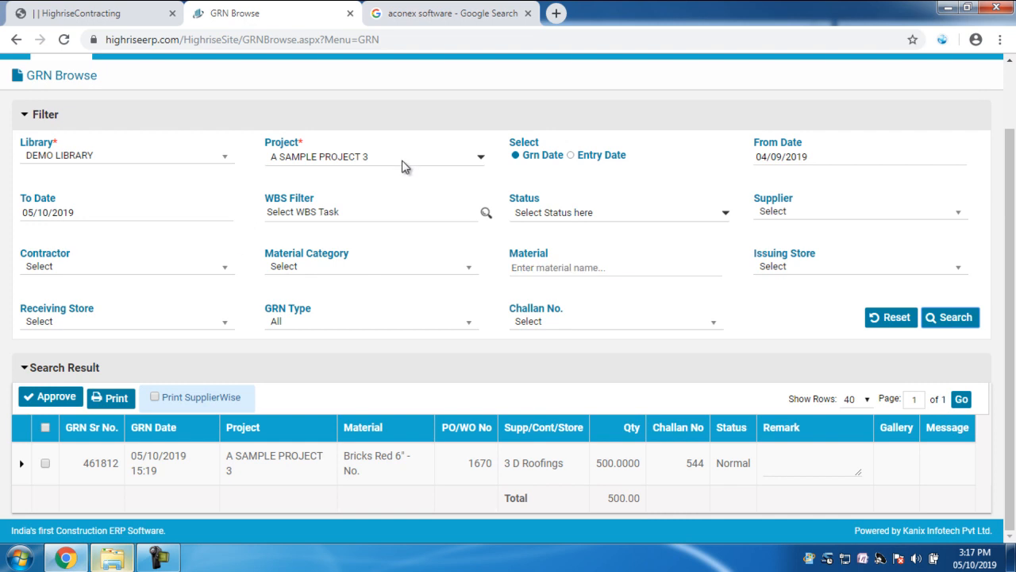
Check the To Date filter and the listed GRN's serial number, date, supplier and quantity
{"action": "left_click", "coordinate": [80, 215]}
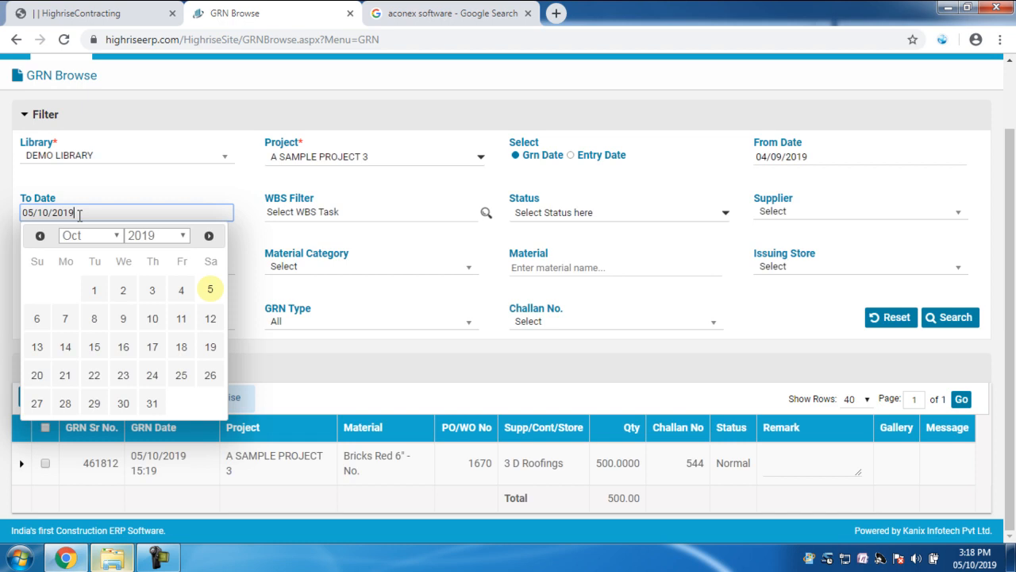
{"action": "double_click", "coordinate": [89, 462]}
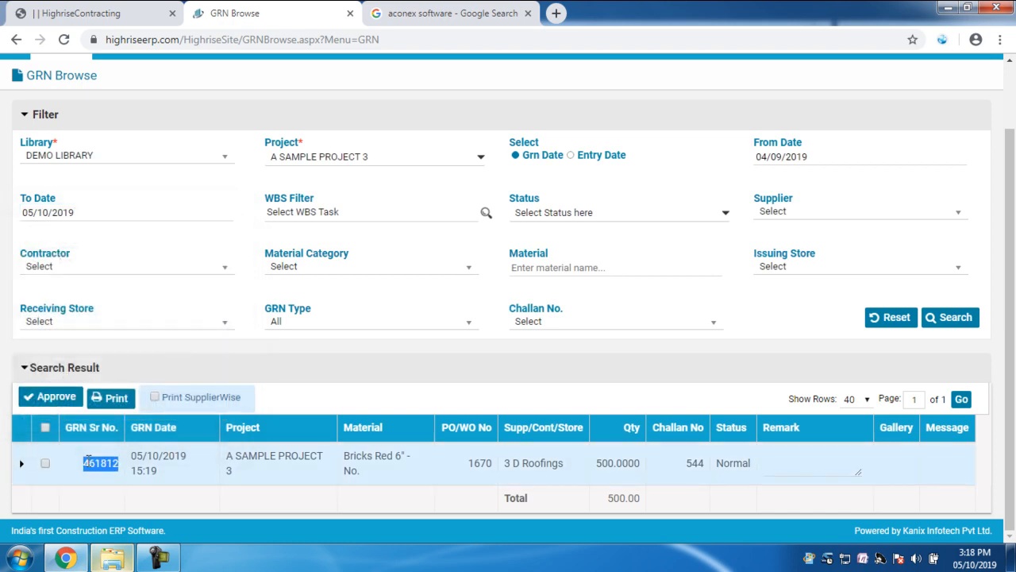
{"action": "left_click", "coordinate": [152, 455]}
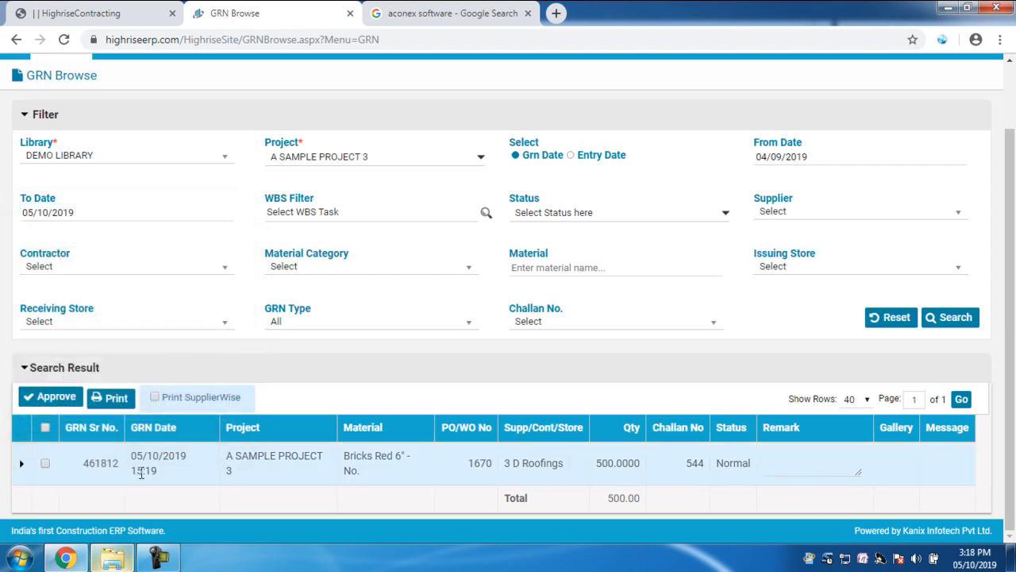
{"action": "double_click", "coordinate": [538, 474]}
{"action": "left_click", "coordinate": [629, 465]}
Expand the 3 D Roofings GRN entry and review its full details and the available approval actions
{"action": "left_click", "coordinate": [22, 465]}
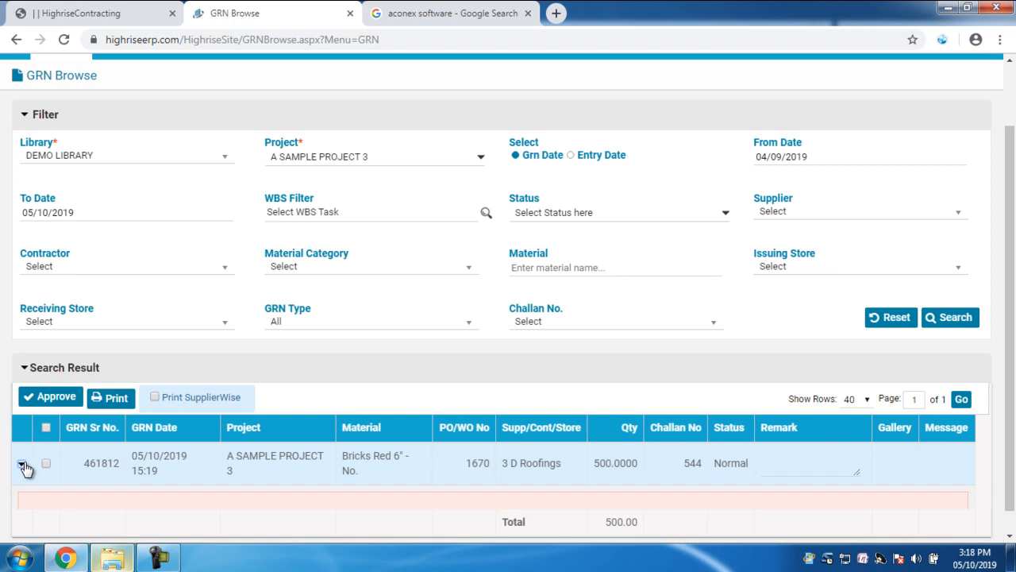
{"action": "scroll", "coordinate": [235, 410], "scroll_direction": "down", "scroll_amount": 3}
{"action": "scroll", "coordinate": [236, 415], "scroll_direction": "down", "scroll_amount": 1}
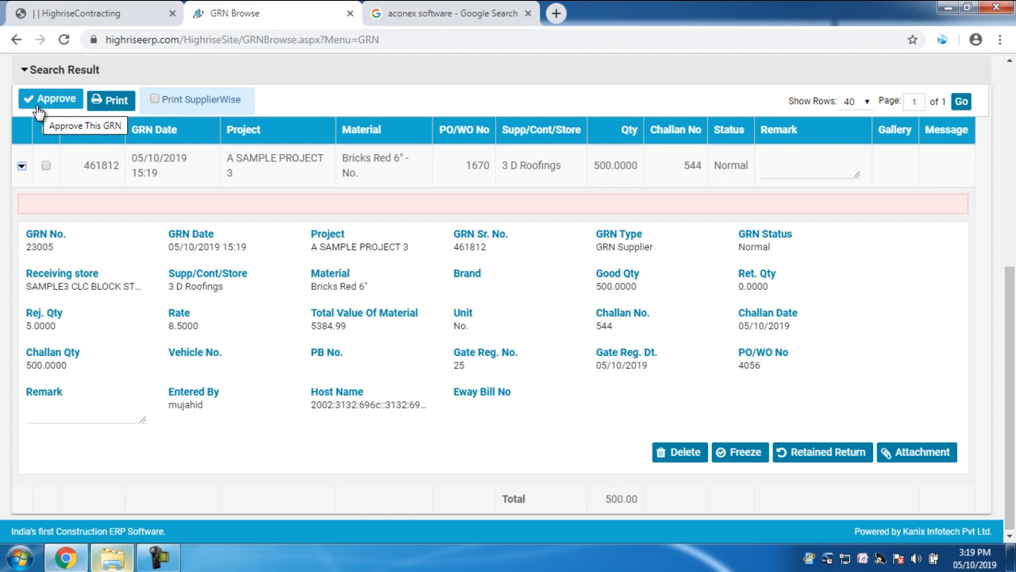
{"action": "scroll", "coordinate": [389, 274], "scroll_direction": "up", "scroll_amount": 5}
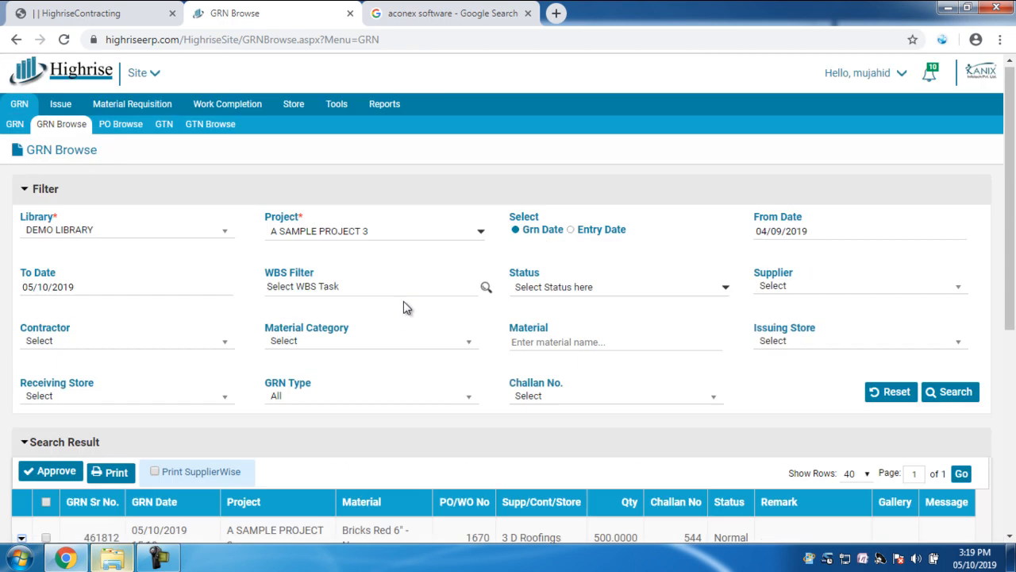